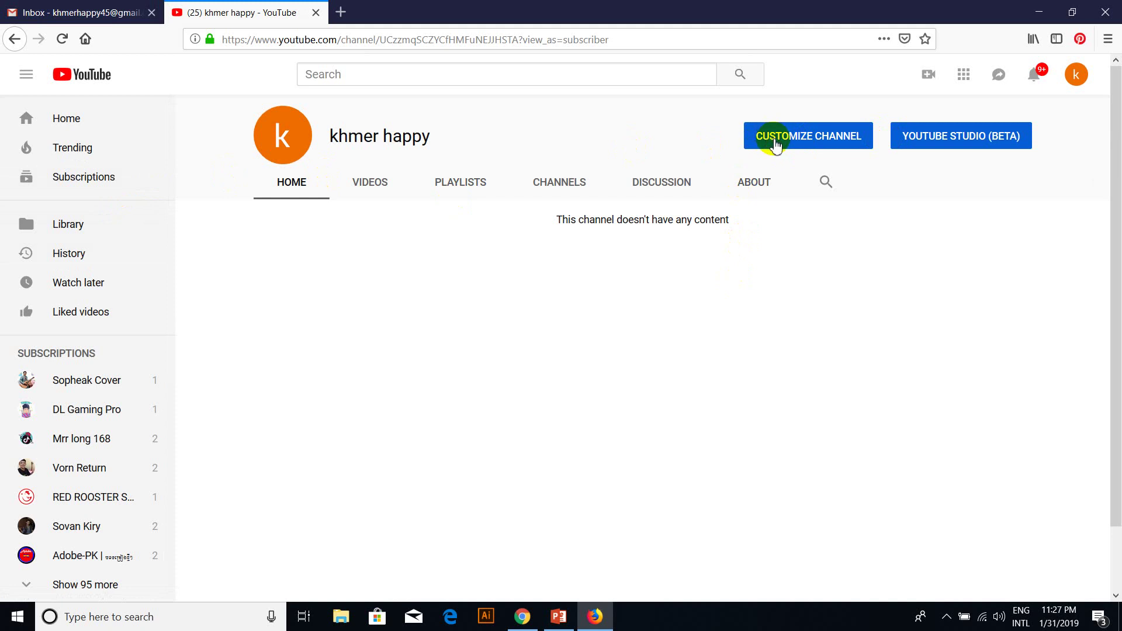
Open the channel customization page, and view the account's additional features from the YouTube settings
{"action": "left_click", "coordinate": [821, 146]}
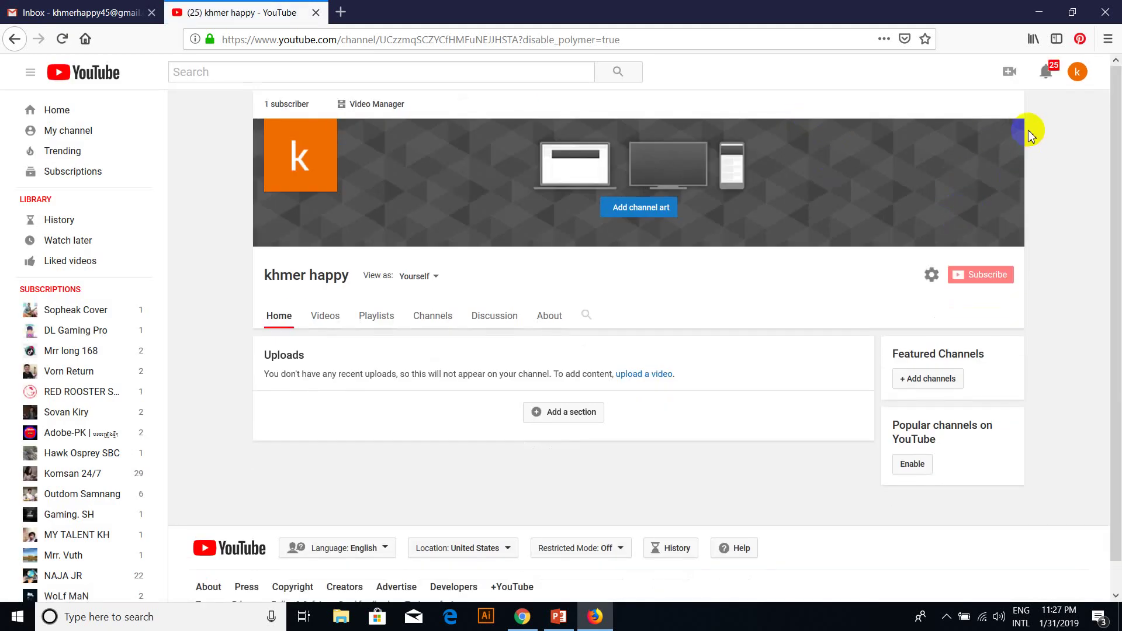
{"action": "left_click", "coordinate": [1077, 71]}
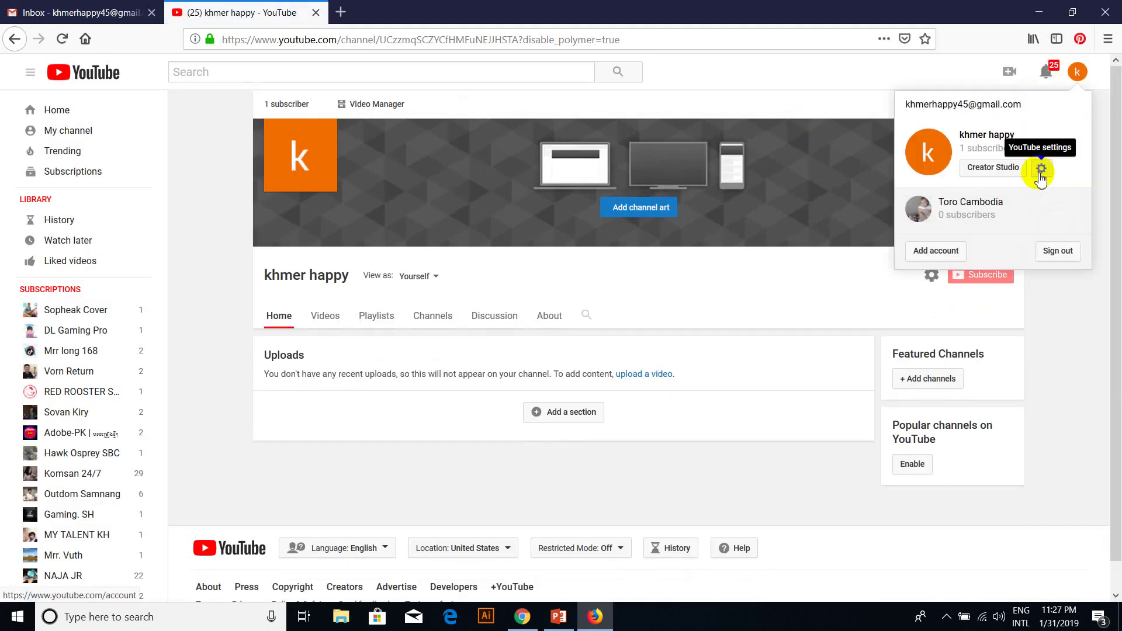
{"action": "left_click", "coordinate": [1040, 170]}
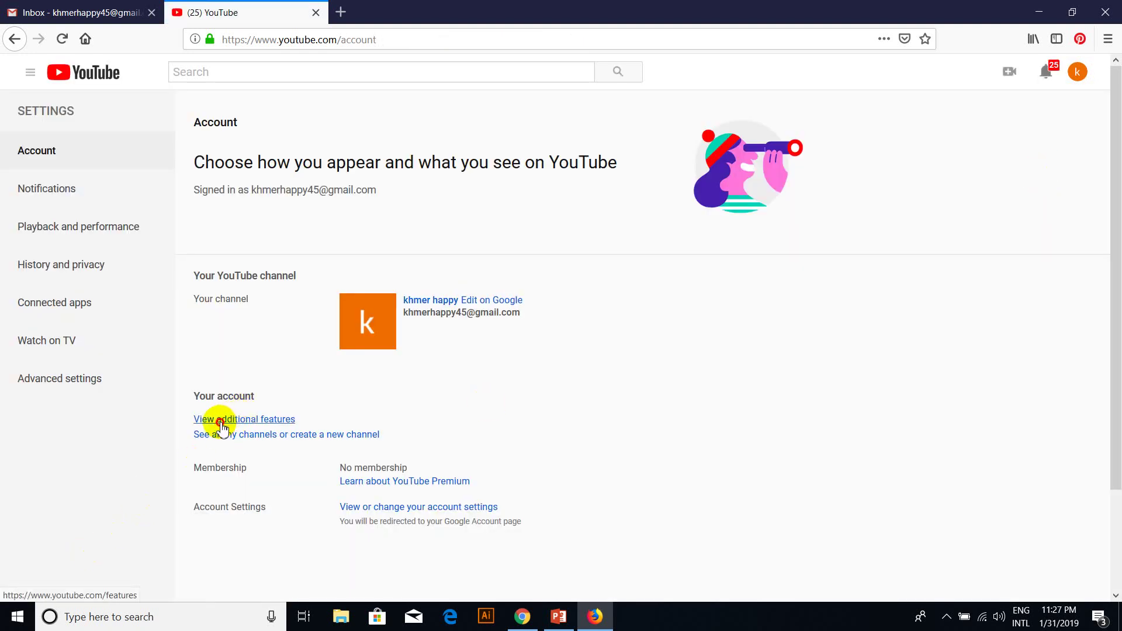
{"action": "left_click", "coordinate": [222, 425]}
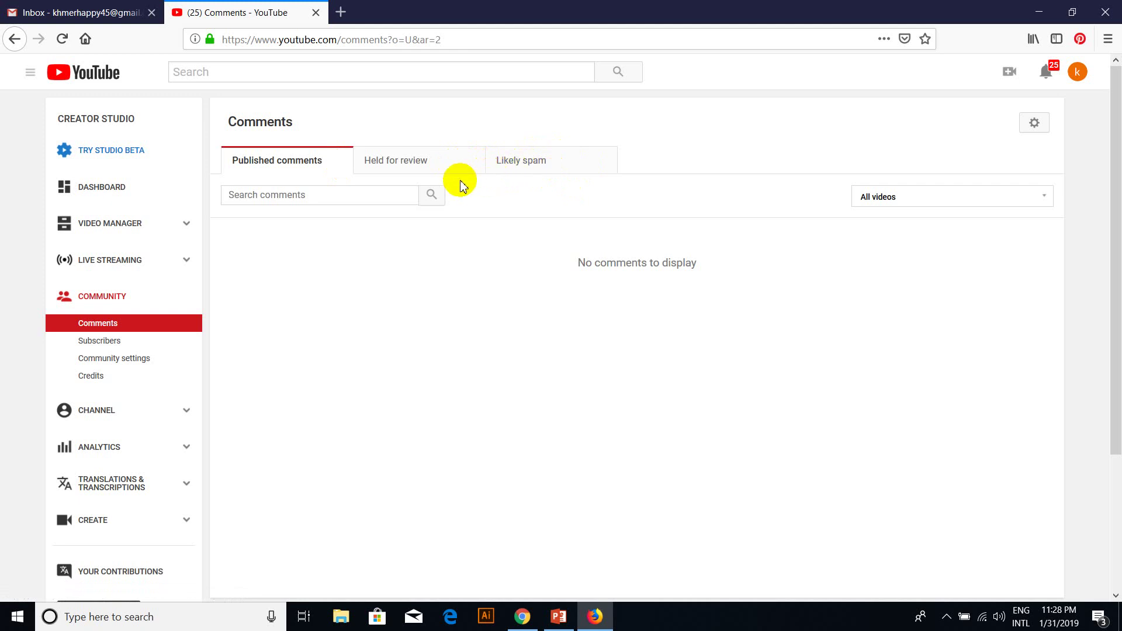
Show the channel's comments that are marked as likely spam
{"action": "left_click", "coordinate": [524, 163]}
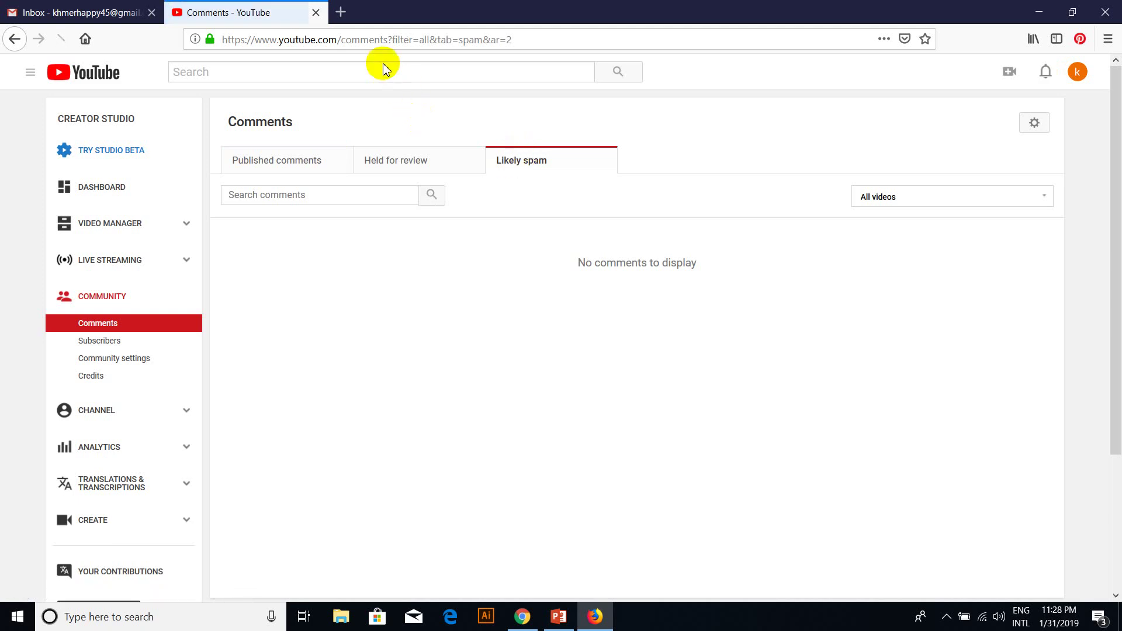
{"action": "left_click", "coordinate": [348, 18]}
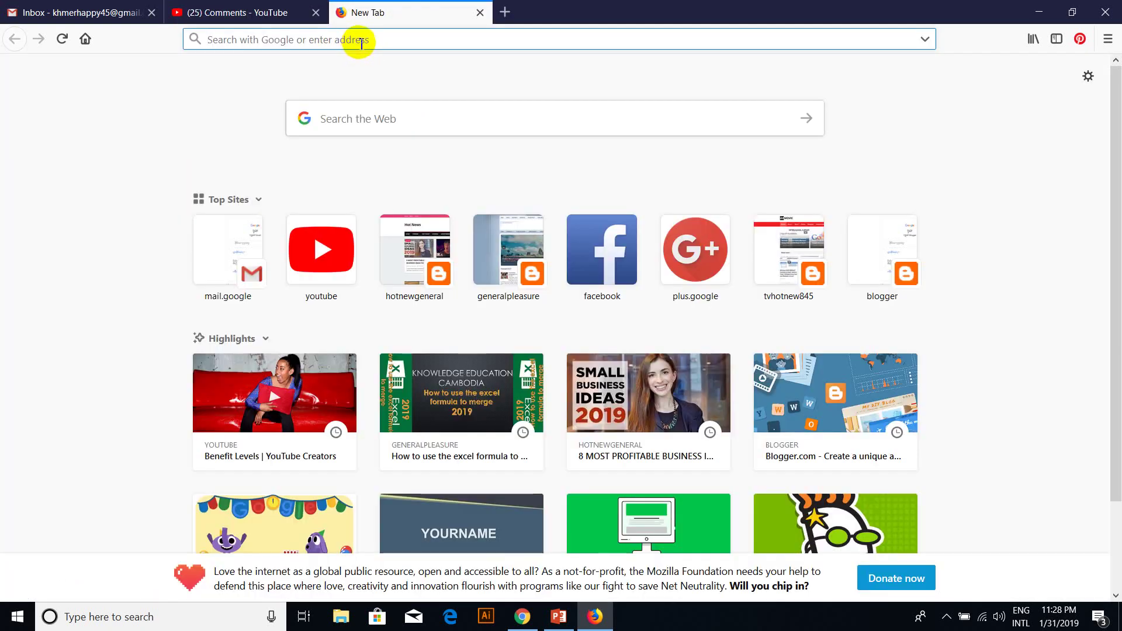
{"action": "type", "text": "www.googe"}
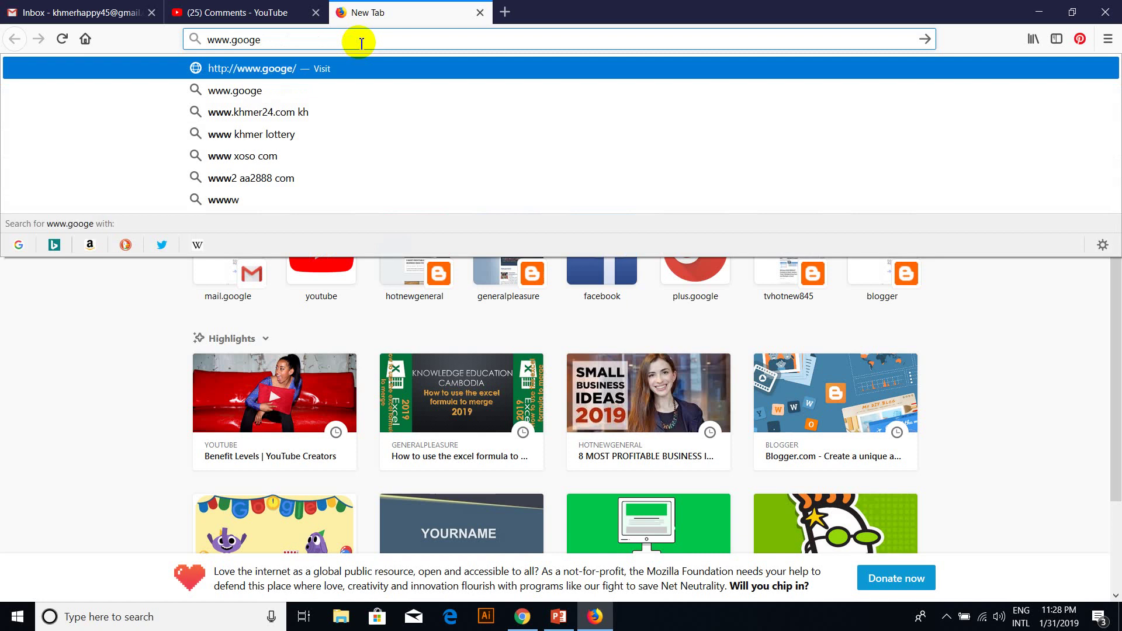
{"action": "key", "text": "BackSpace"}
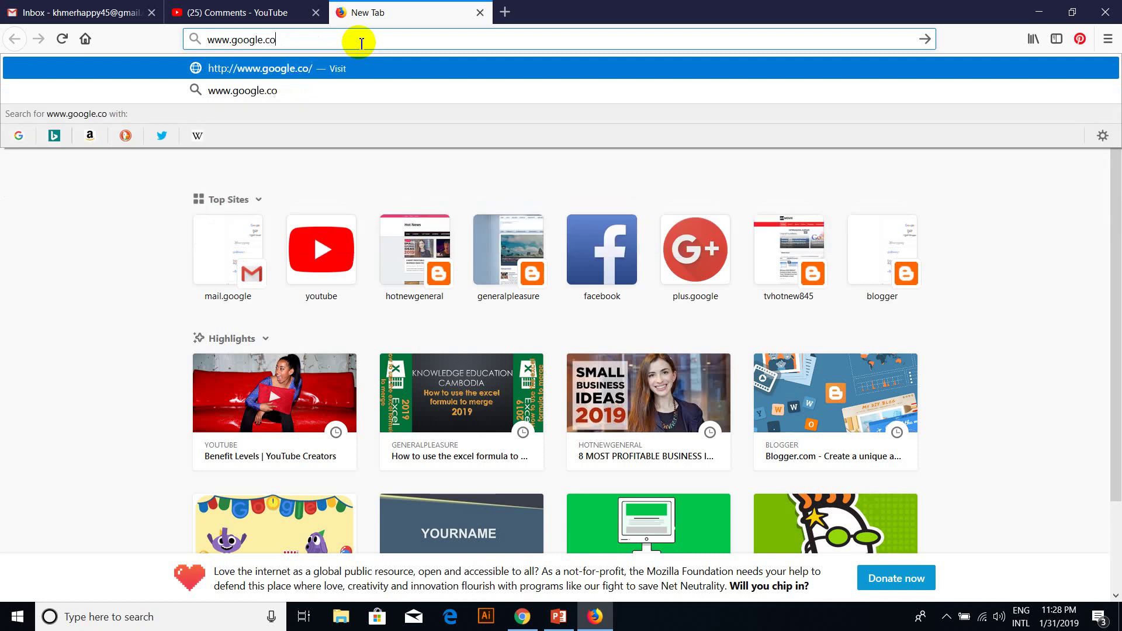
{"action": "key", "text": "Return"}
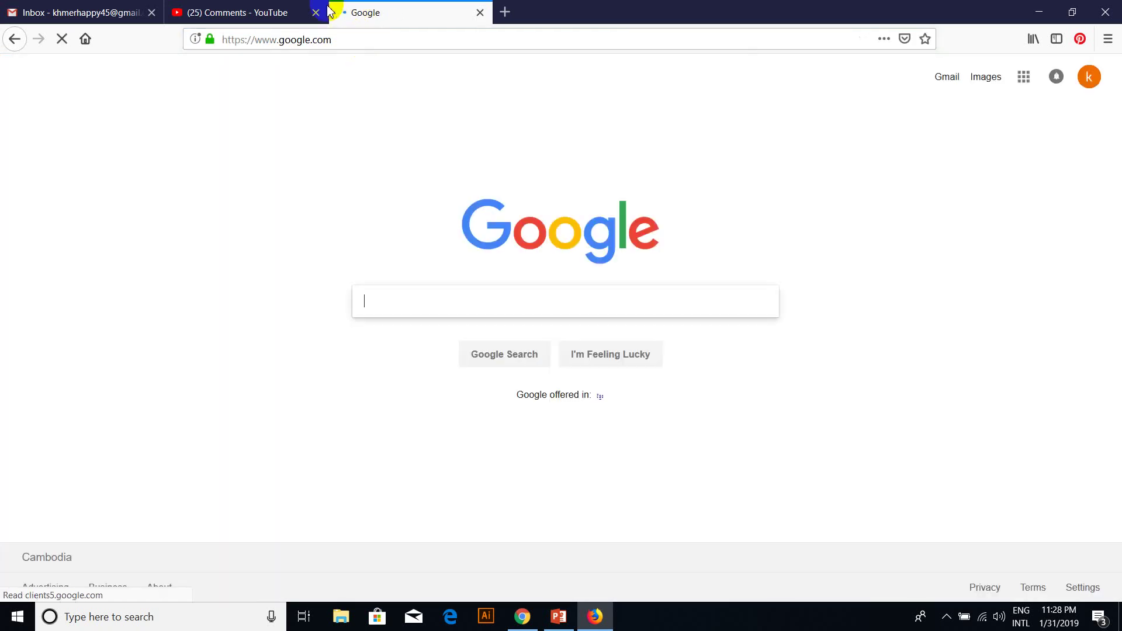
Search Google for "likely spam youtube" and show the image results
{"action": "type", "text": "Likey"}
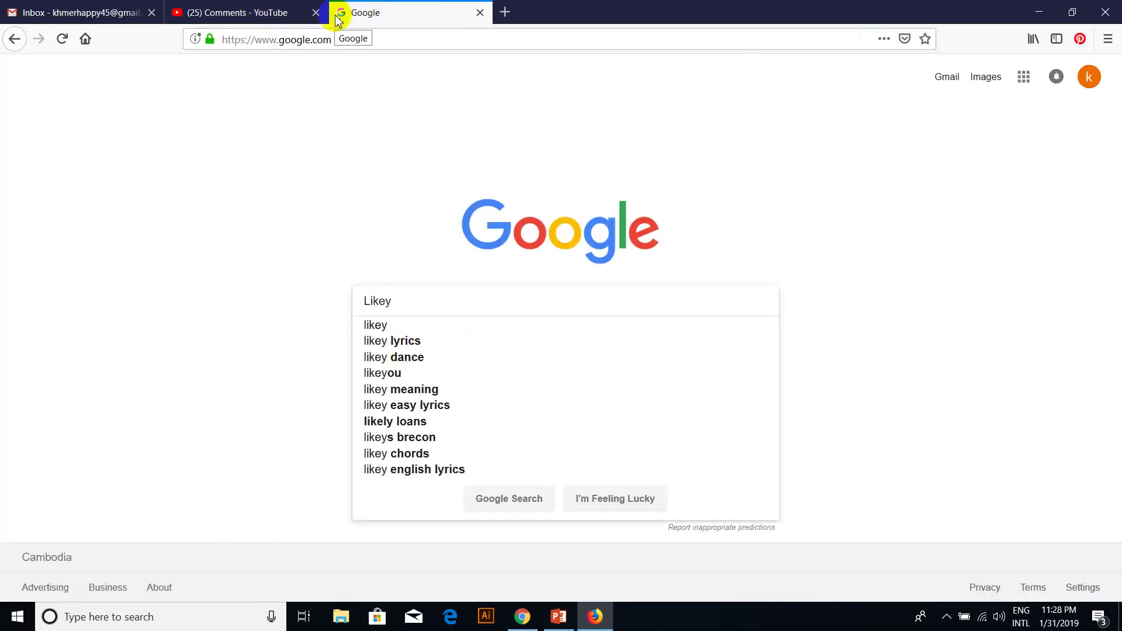
{"action": "key", "text": "Down"}
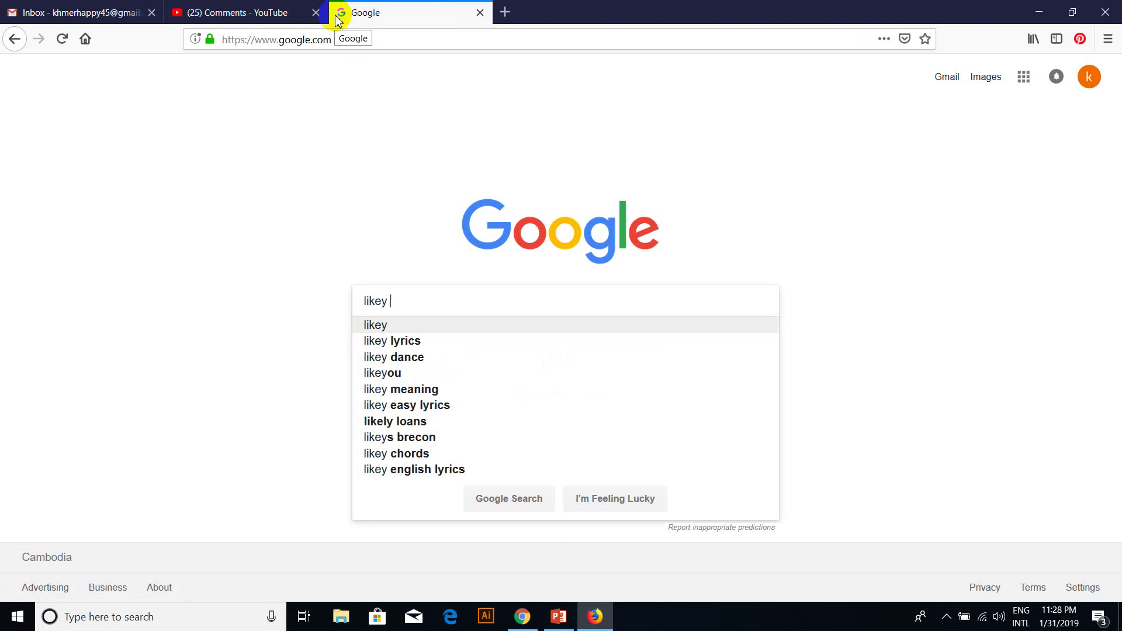
{"action": "type", "text": "spm"}
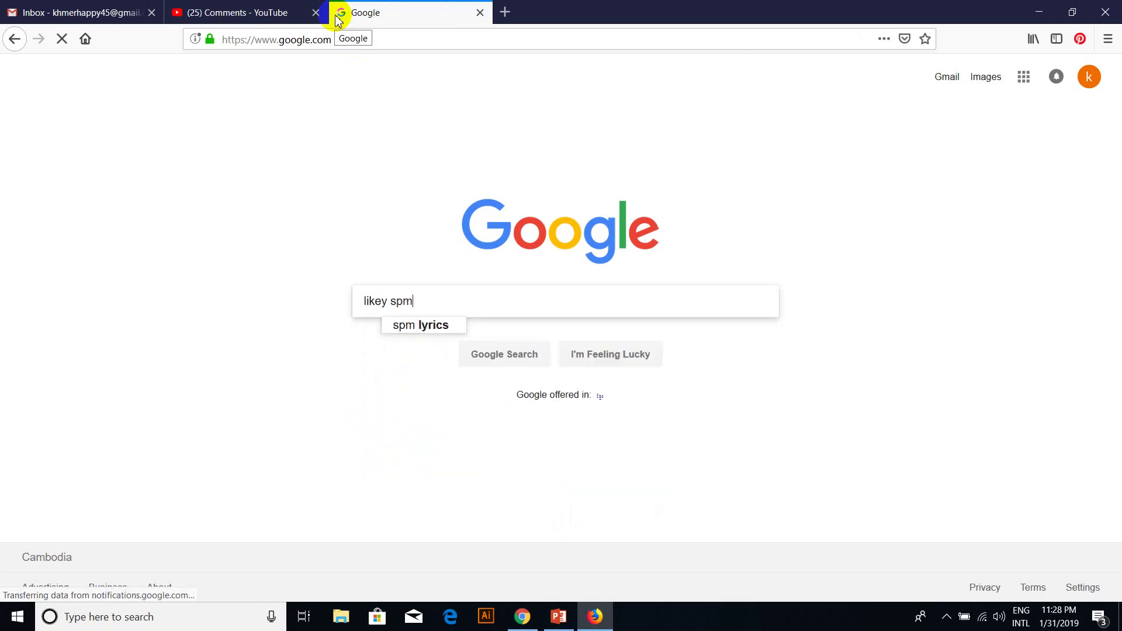
{"action": "key", "text": "BackSpace"}
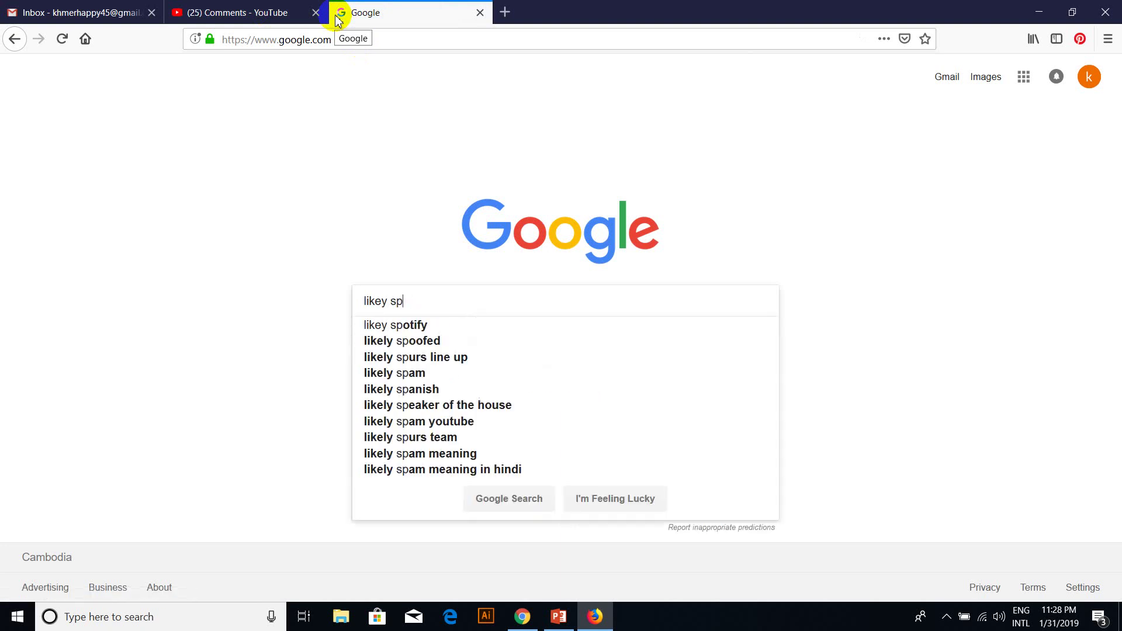
{"action": "type", "text": "am"}
{"action": "key", "text": "Down"}
{"action": "key", "text": "Down"}
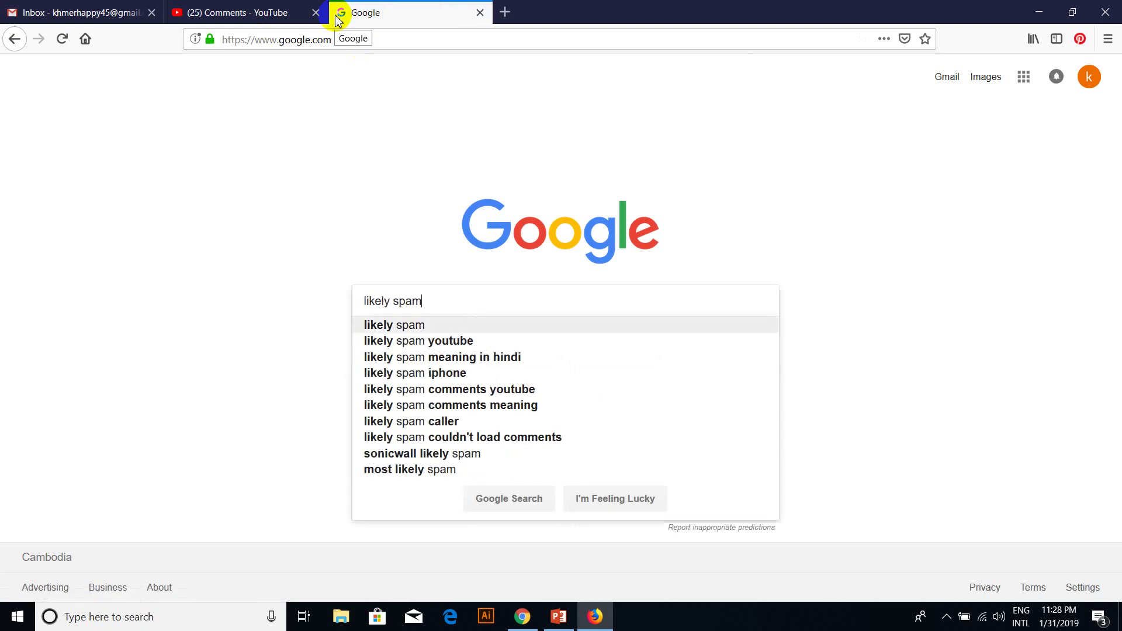
{"action": "key", "text": "Return"}
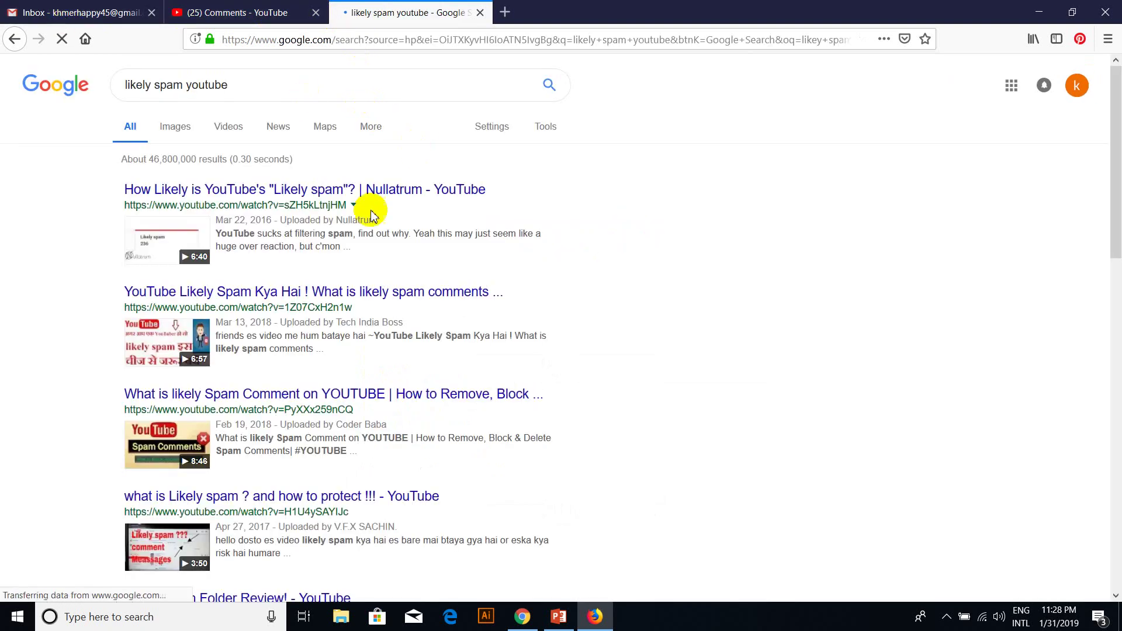
{"action": "left_click", "coordinate": [187, 127]}
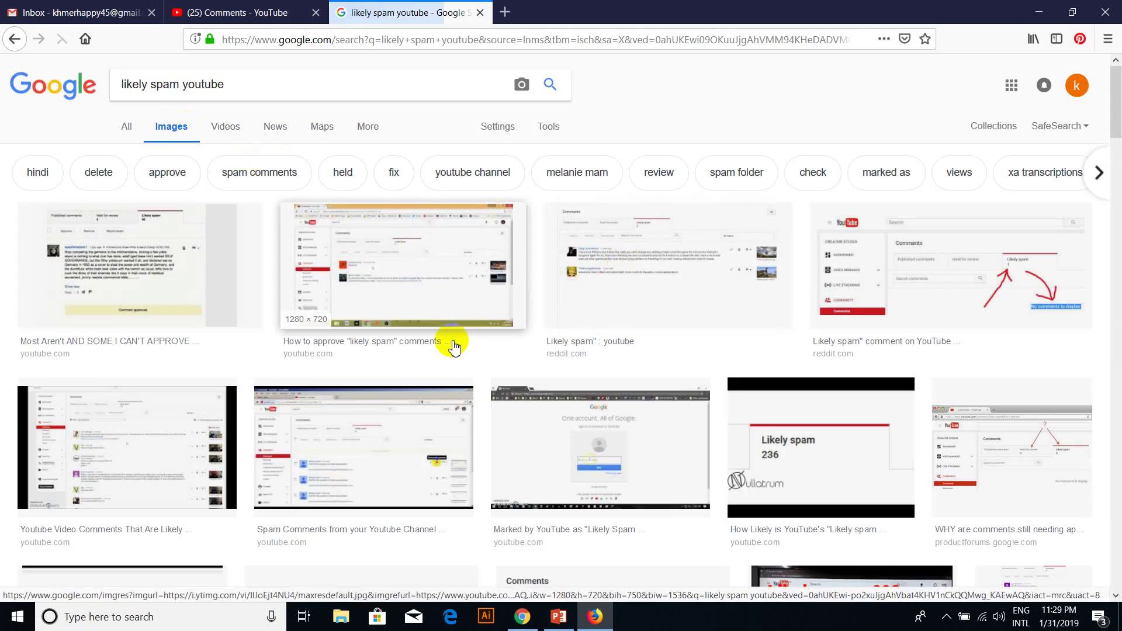
Preview the "How to approve 'likely spam' comments" image, close it, and return to the start of the image results
{"action": "left_click", "coordinate": [456, 246]}
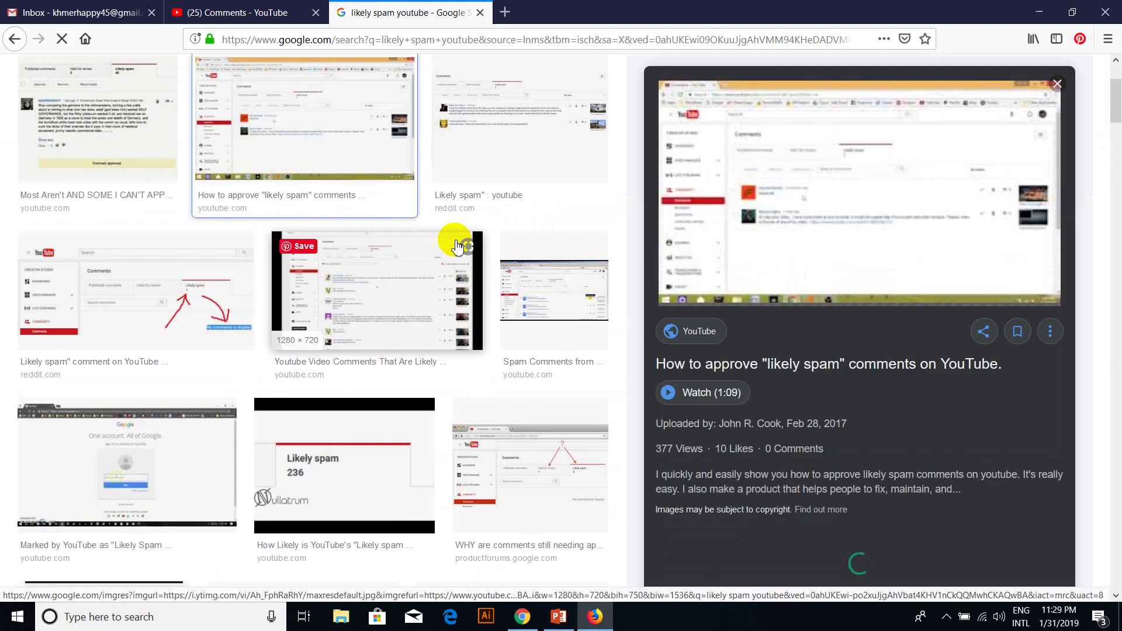
{"action": "left_click", "coordinate": [1058, 85]}
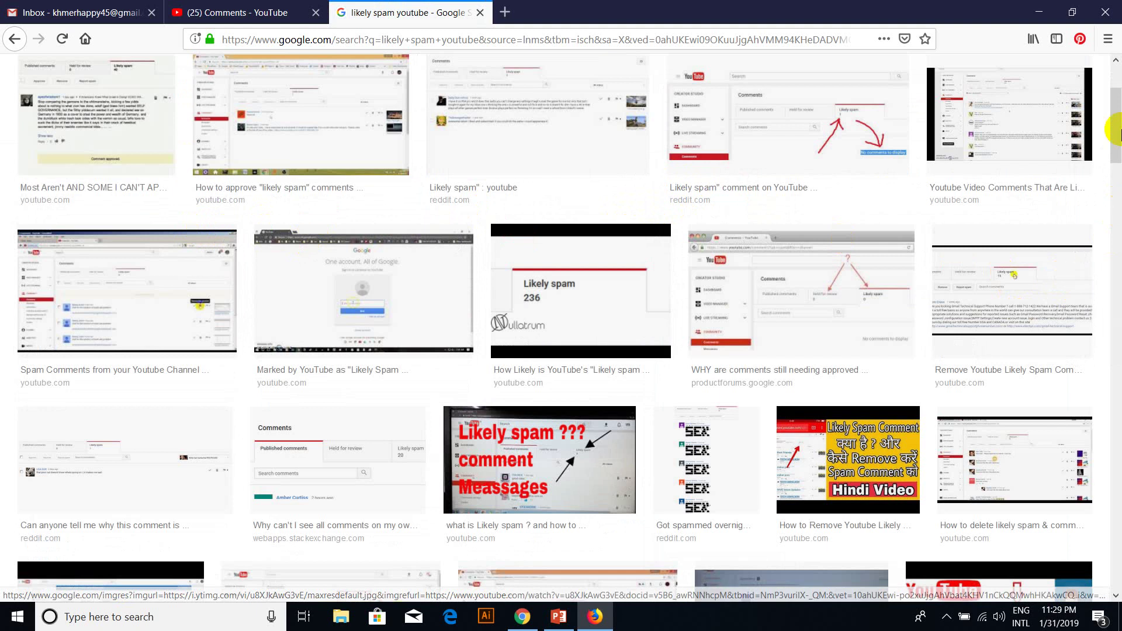
{"action": "left_click_drag", "start_coordinate": [1118, 131], "coordinate": [1118, 105]}
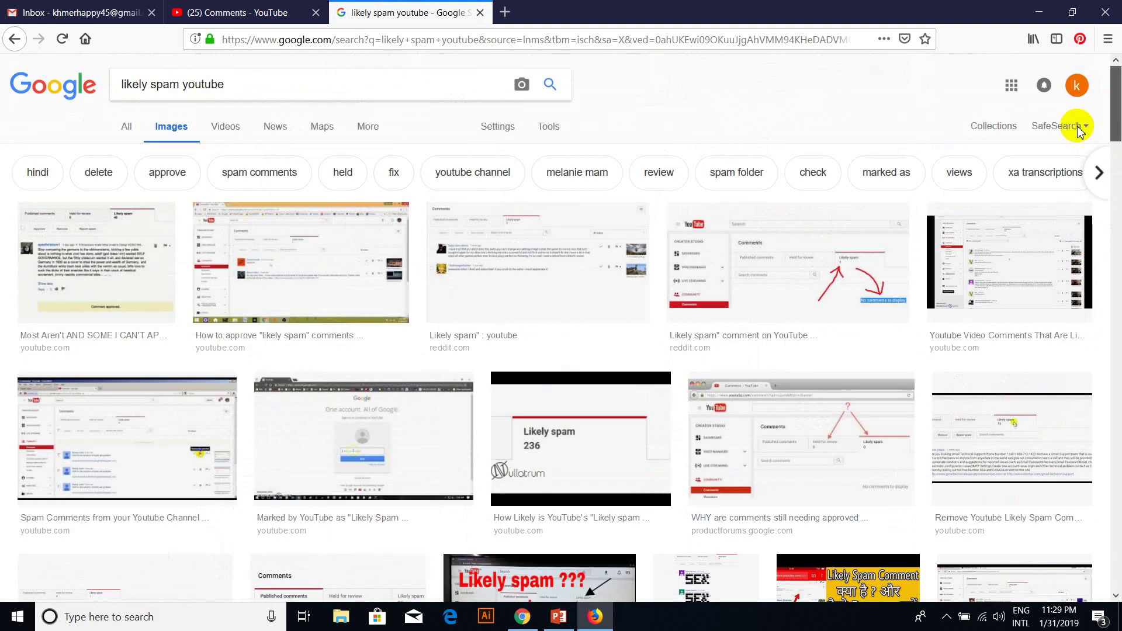
Filter the image results by "spam comments" and preview the "Remove Youtube Likely Spam Comments" image
{"action": "left_click", "coordinate": [259, 179]}
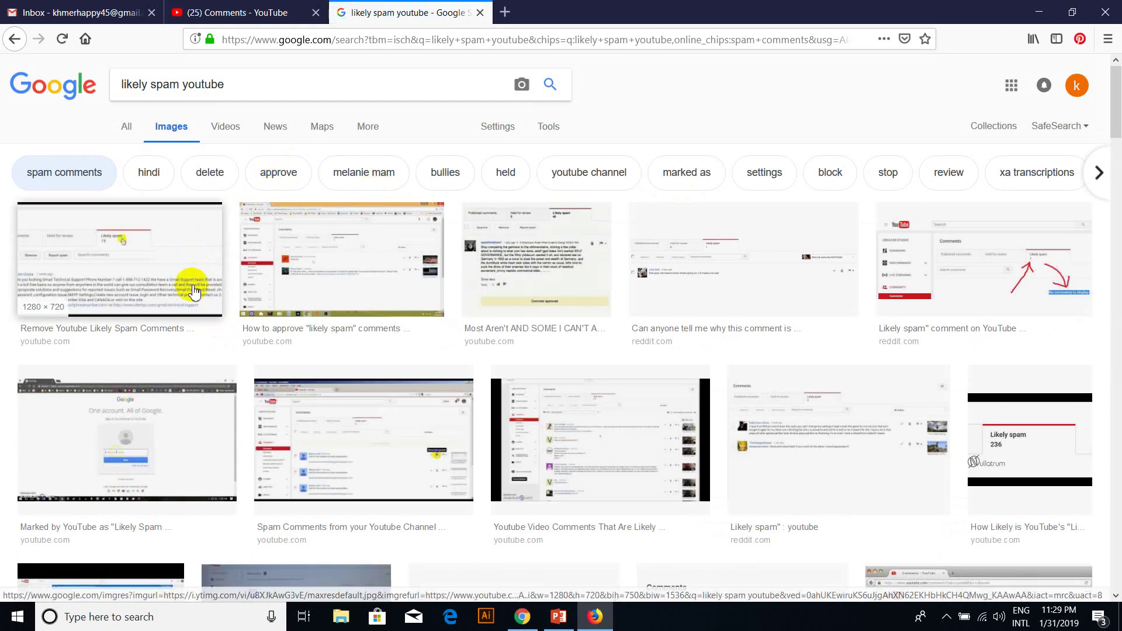
{"action": "left_click", "coordinate": [119, 251]}
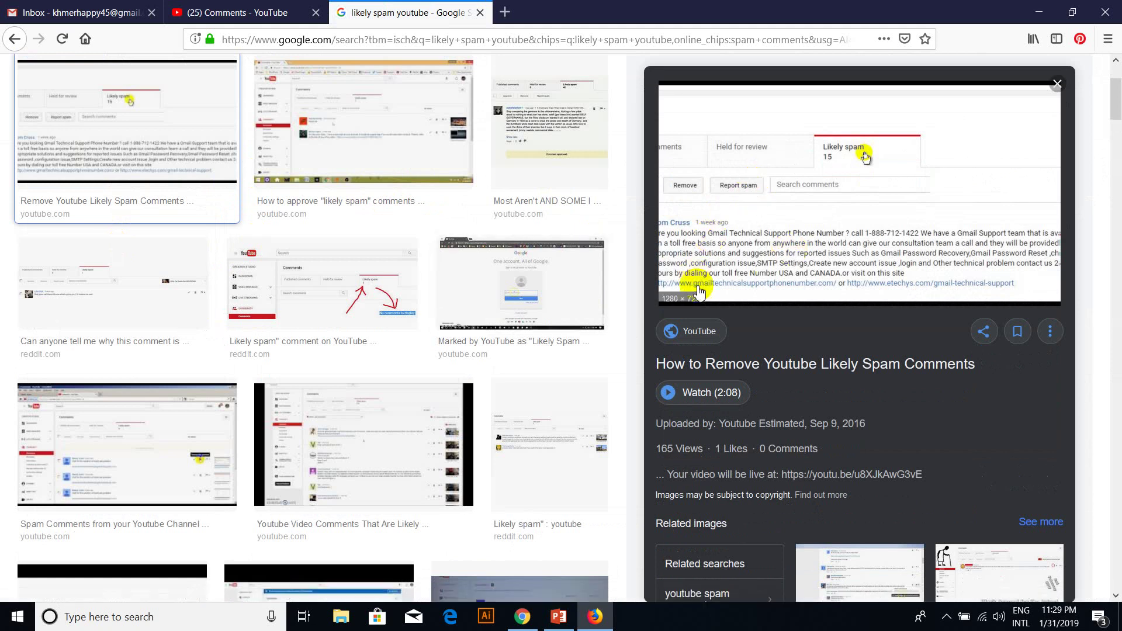
View the related images about preventing YouTube comments being sent to spam and about blocking unwanted emails in Gmail
{"action": "left_click", "coordinate": [951, 336]}
{"action": "left_click", "coordinate": [864, 560]}
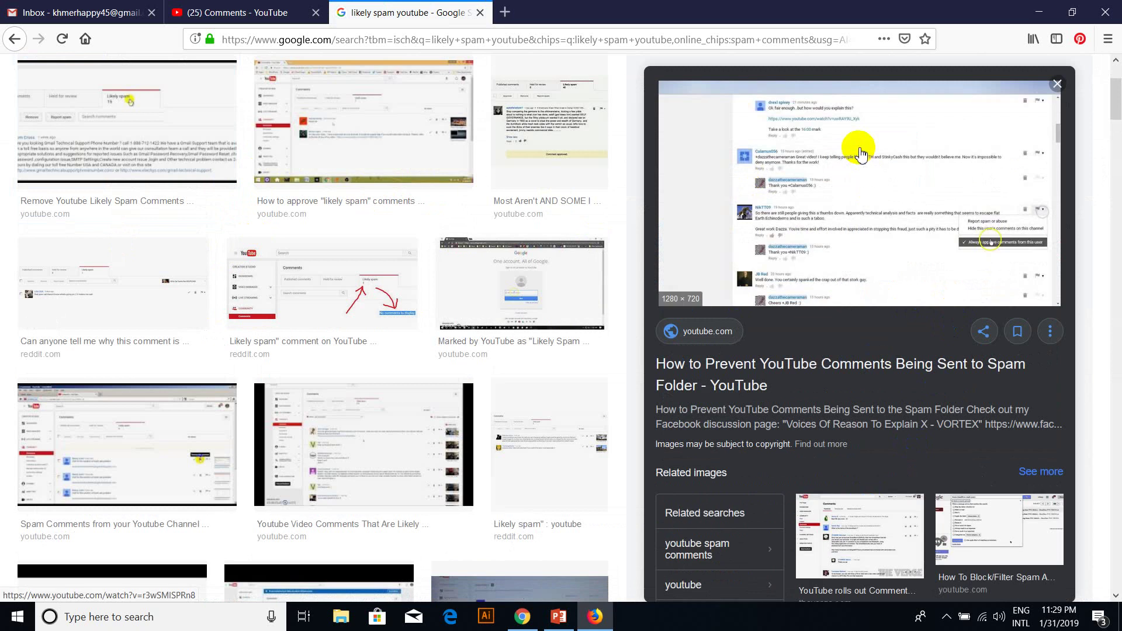
{"action": "left_click", "coordinate": [967, 502]}
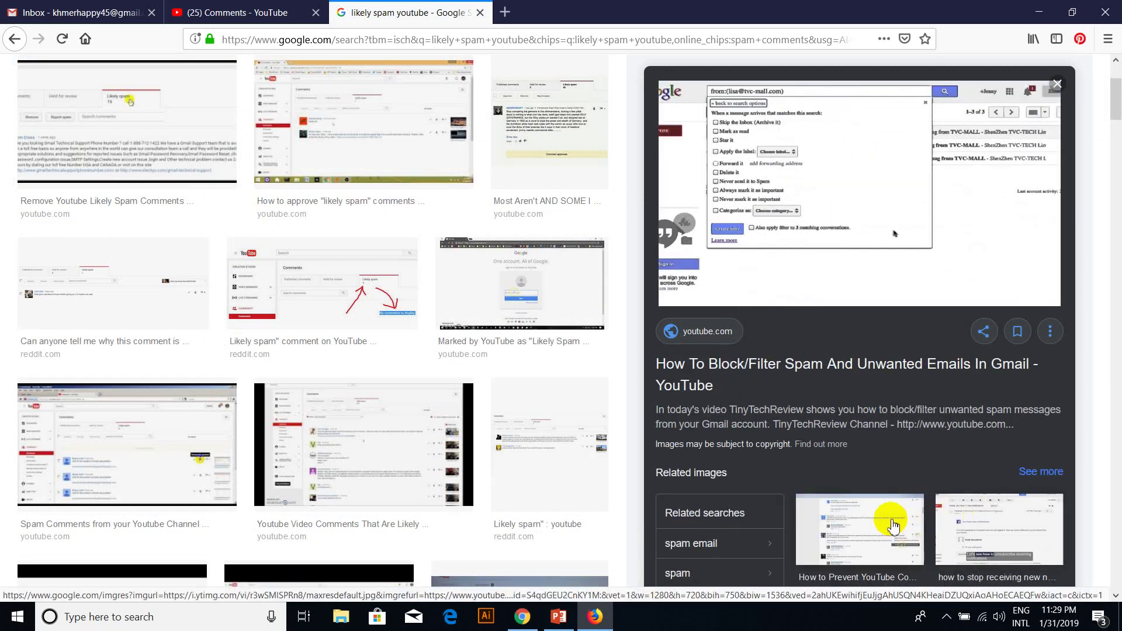
{"action": "left_click", "coordinate": [862, 506]}
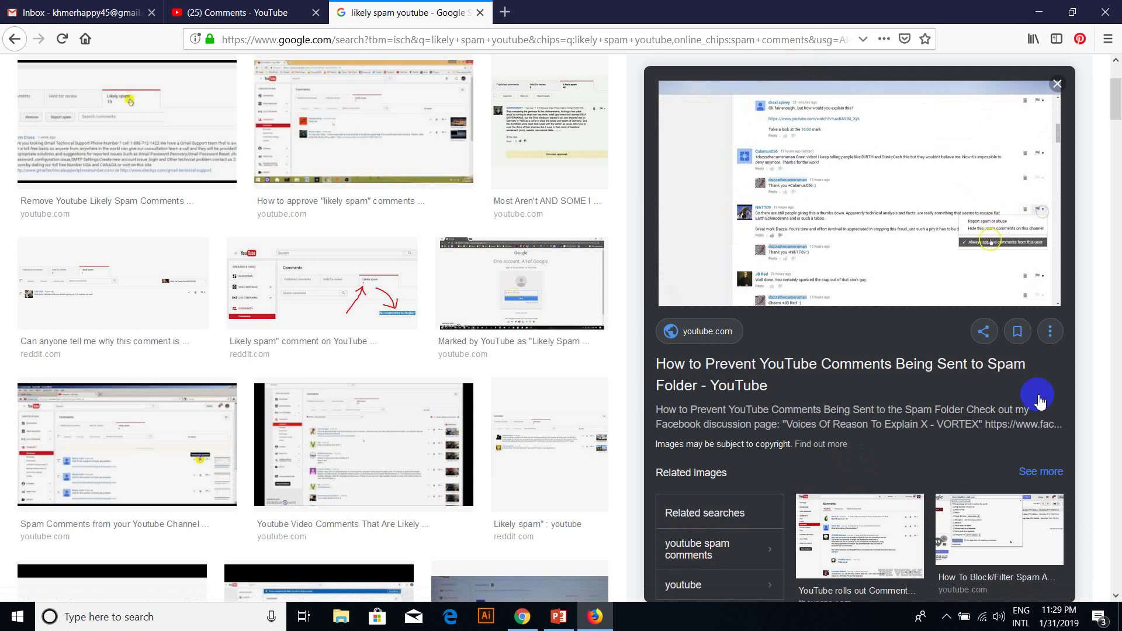
{"action": "left_click", "coordinate": [997, 536]}
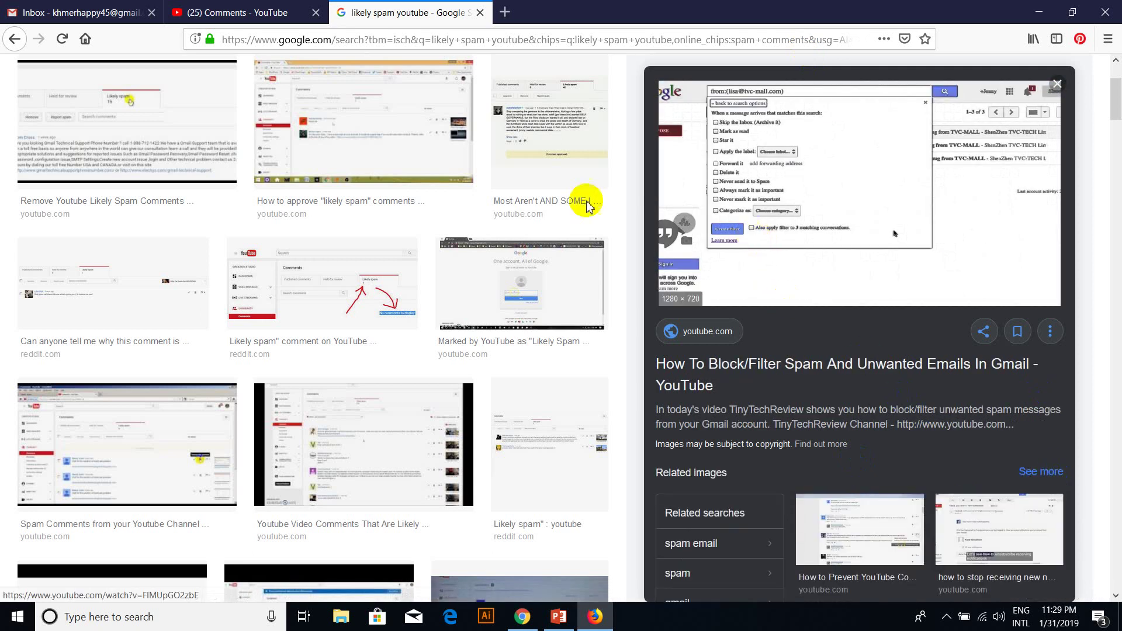
Go back through the viewed images to the "How to Remove Youtube Likely Spam Comments" preview
{"action": "left_click", "coordinate": [23, 40]}
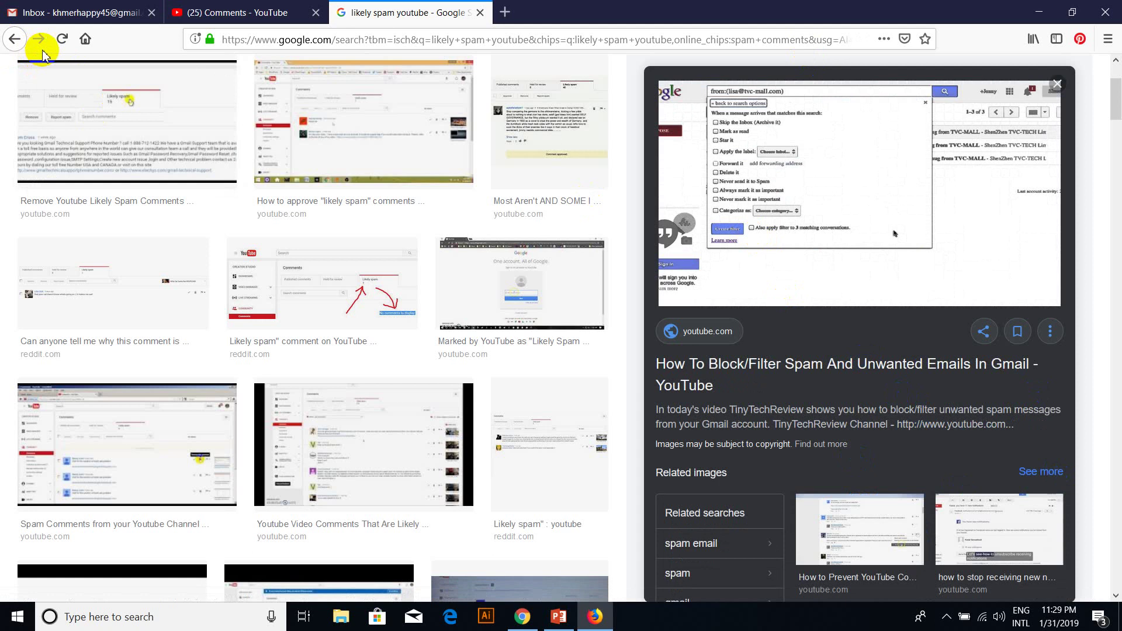
{"action": "left_click", "coordinate": [39, 42]}
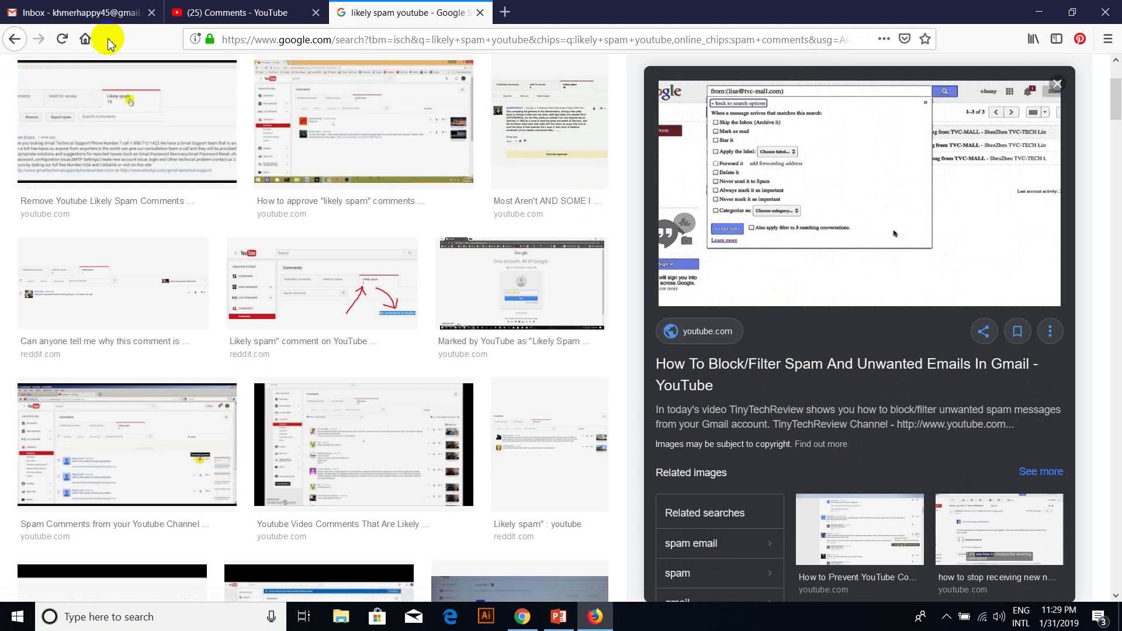
{"action": "left_click", "coordinate": [14, 42]}
{"action": "left_click", "coordinate": [15, 42]}
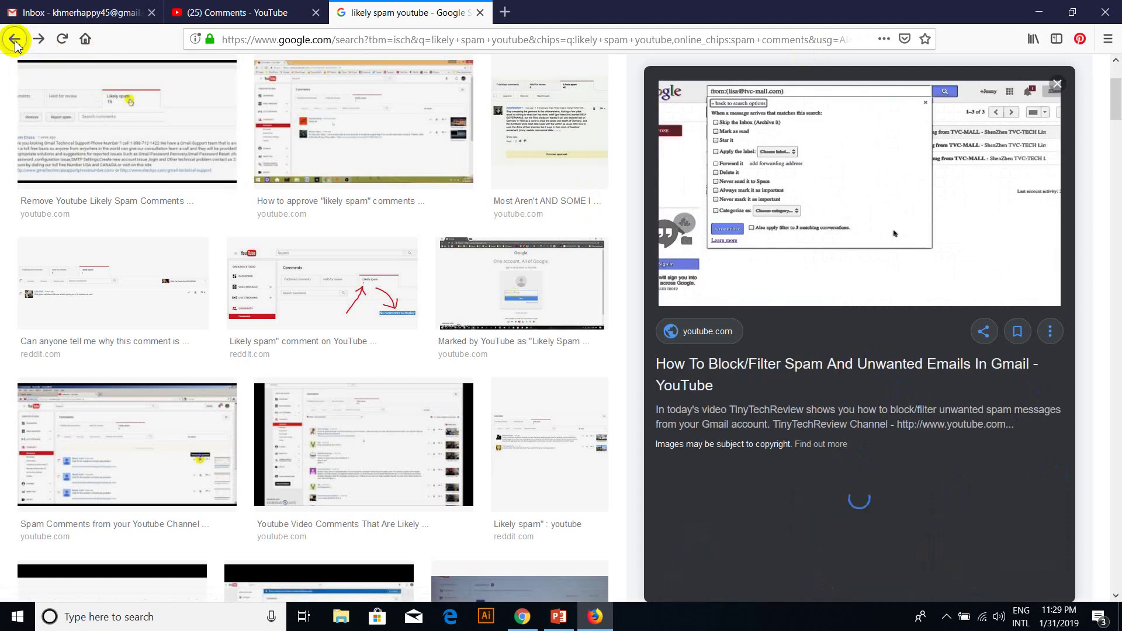
{"action": "left_click", "coordinate": [15, 42]}
{"action": "left_click", "coordinate": [14, 40]}
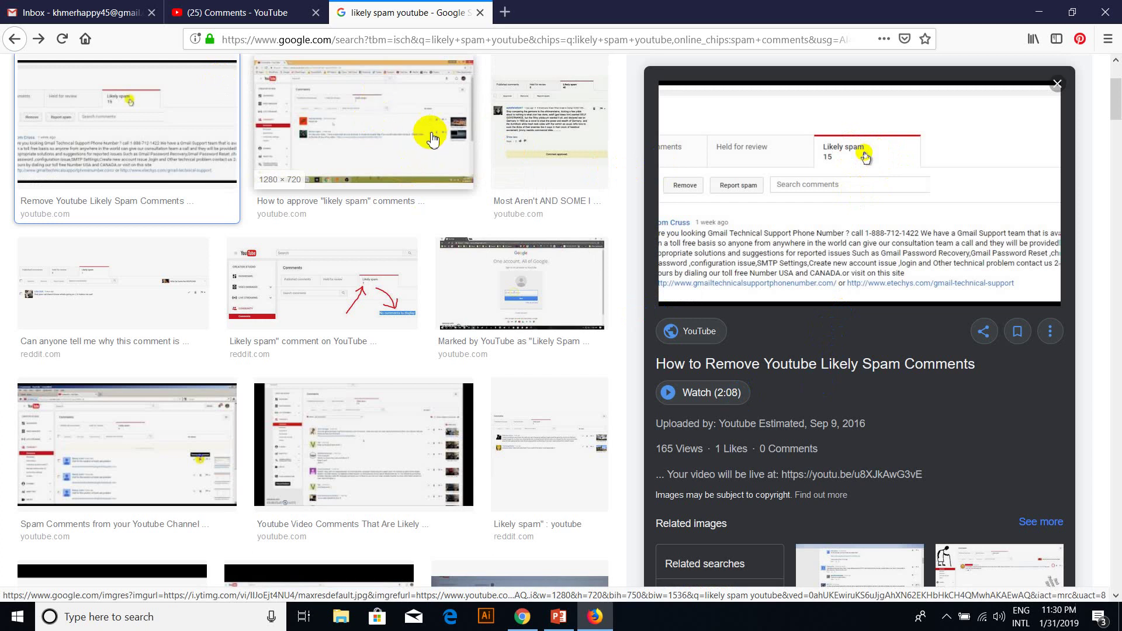
Preview the "How to approve 'likely spam' comments on YouTube" image again and close the Google search tab
{"action": "left_click", "coordinate": [383, 125]}
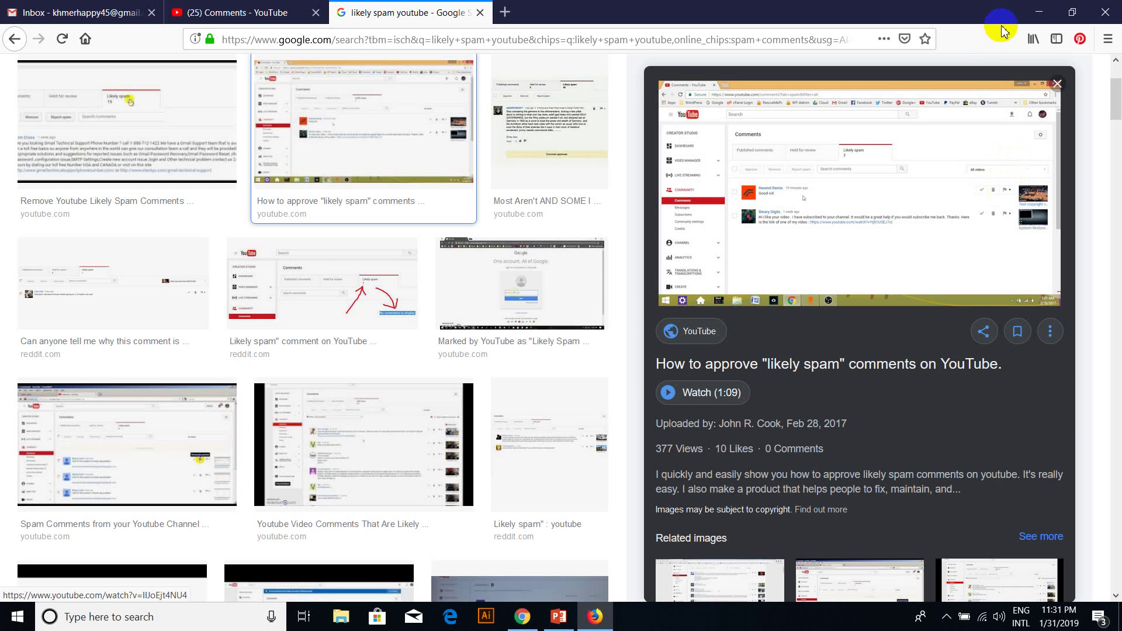
{"action": "left_click", "coordinate": [480, 13]}
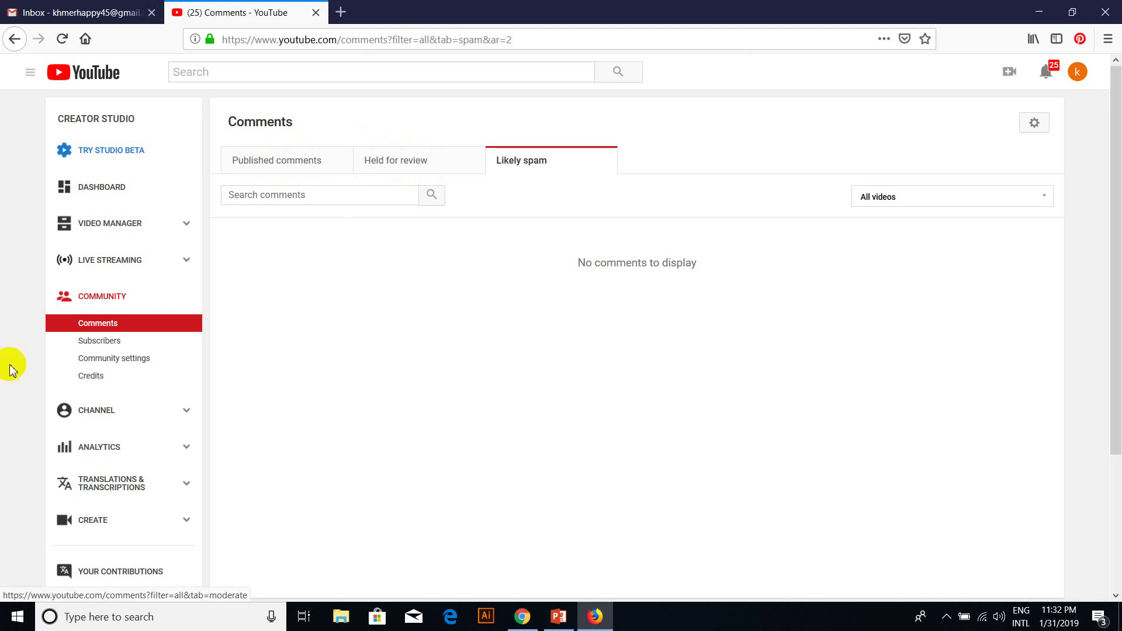
Open the channel's Community settings and place the text cursor in the Blocked words field
{"action": "left_click", "coordinate": [122, 364]}
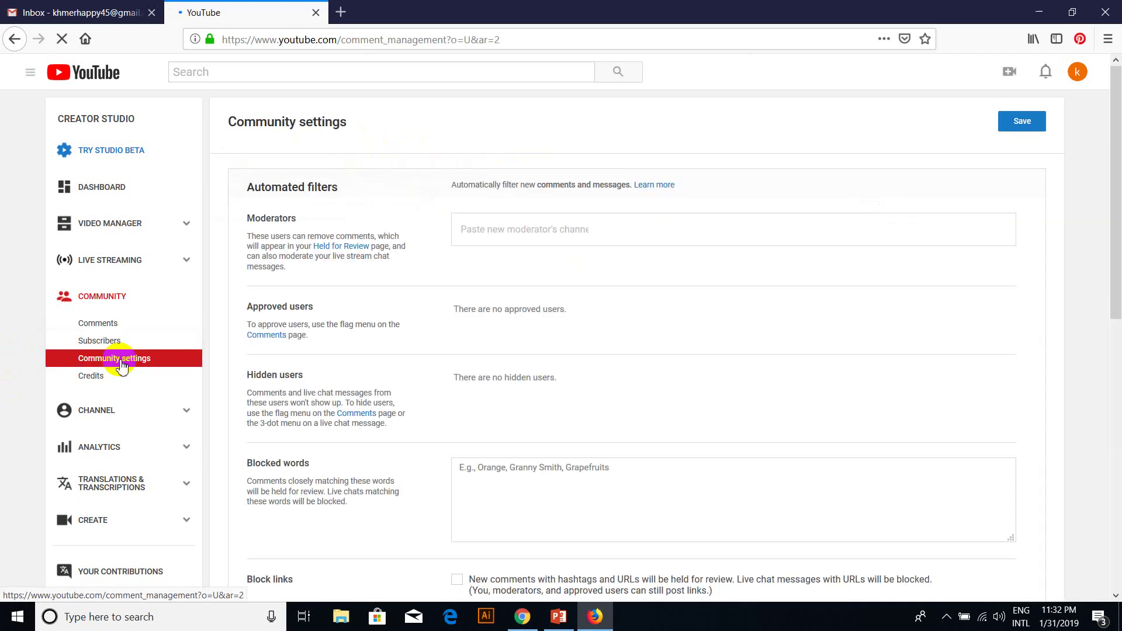
{"action": "left_click", "coordinate": [1116, 160]}
{"action": "left_click_drag", "start_coordinate": [1116, 160], "coordinate": [1117, 239]}
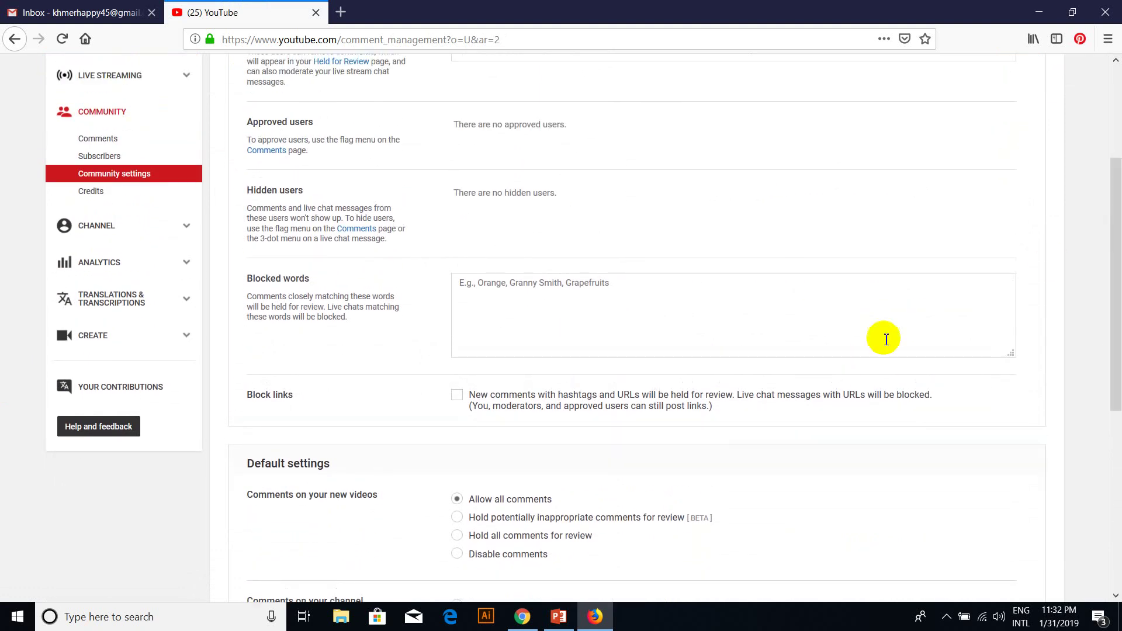
{"action": "mouse_move", "coordinate": [245, 280]}
{"action": "left_mouse_down"}
{"action": "mouse_move", "coordinate": [325, 285]}
{"action": "mouse_move", "coordinate": [247, 279]}
{"action": "left_mouse_up"}
{"action": "triple_click", "coordinate": [248, 278]}
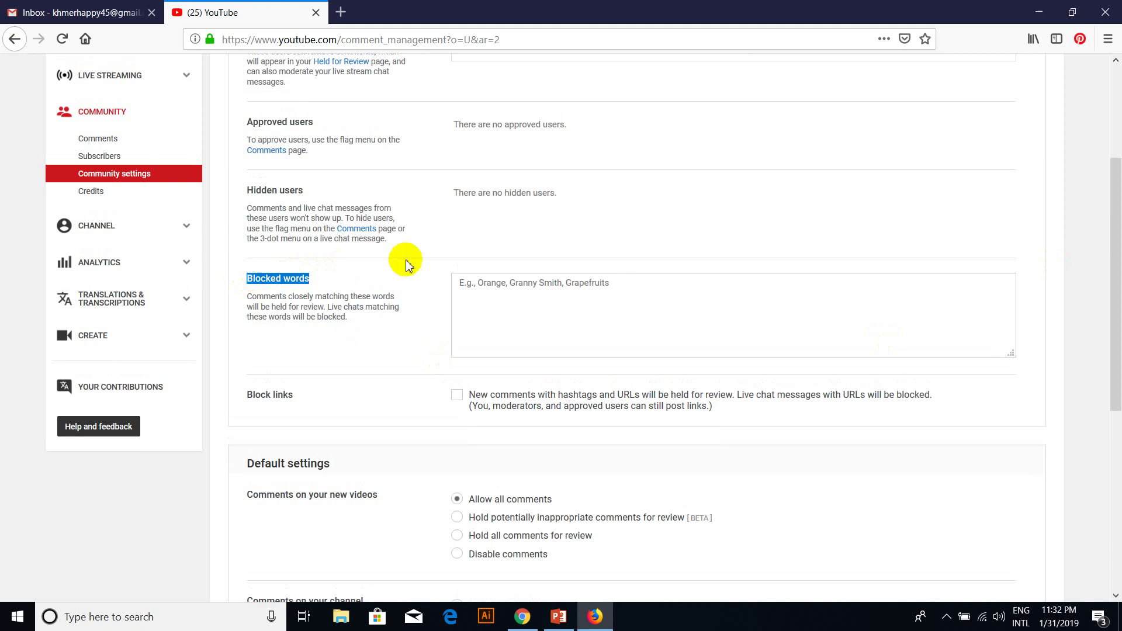
{"action": "left_click", "coordinate": [491, 290]}
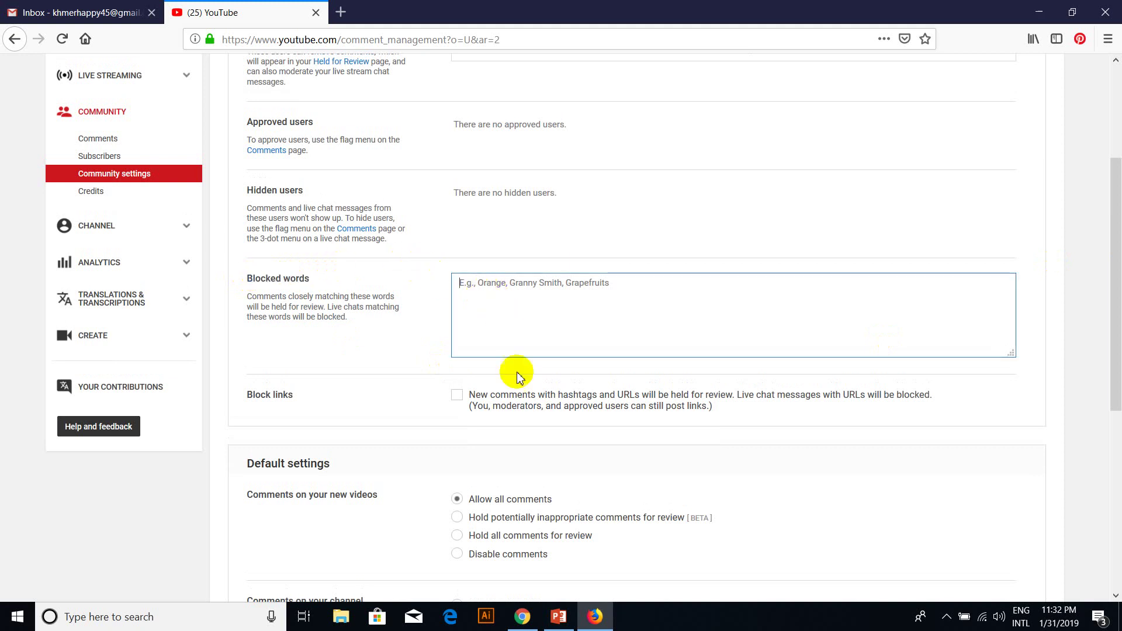
Turn the Block links option for new comments on and back off
{"action": "left_click", "coordinate": [459, 396]}
{"action": "left_click", "coordinate": [458, 396]}
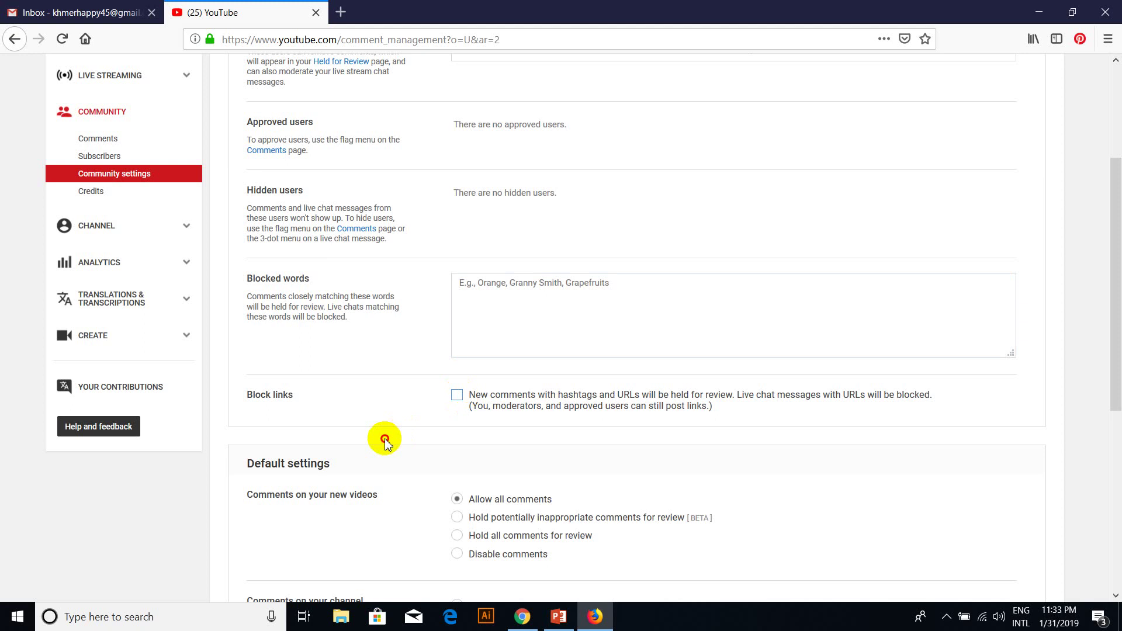
{"action": "left_click", "coordinate": [460, 402]}
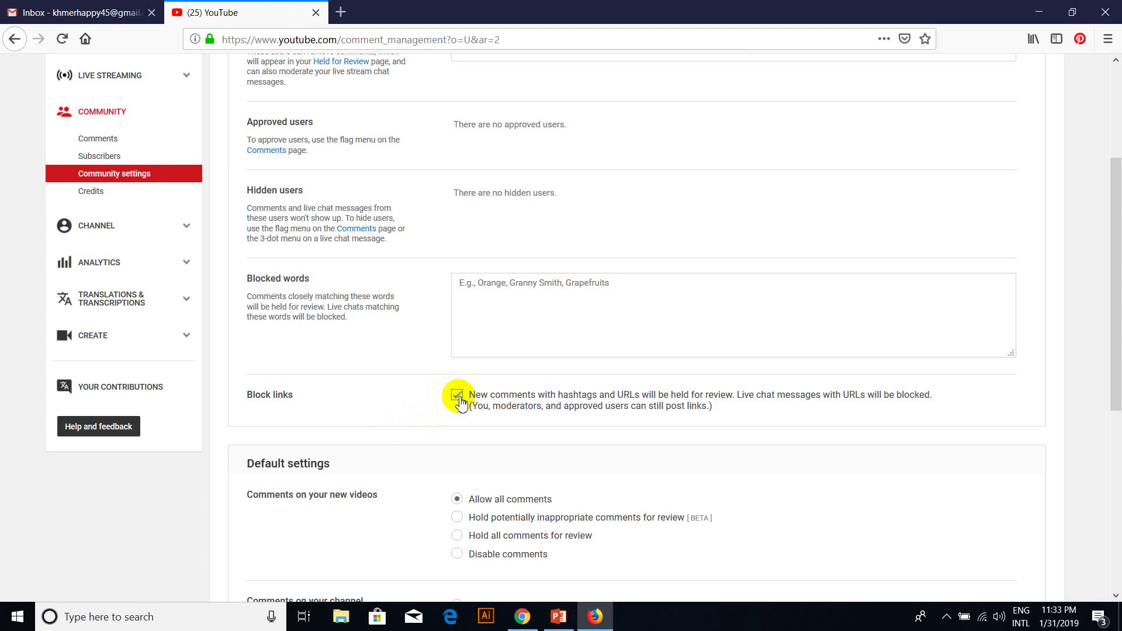
{"action": "left_click", "coordinate": [457, 396]}
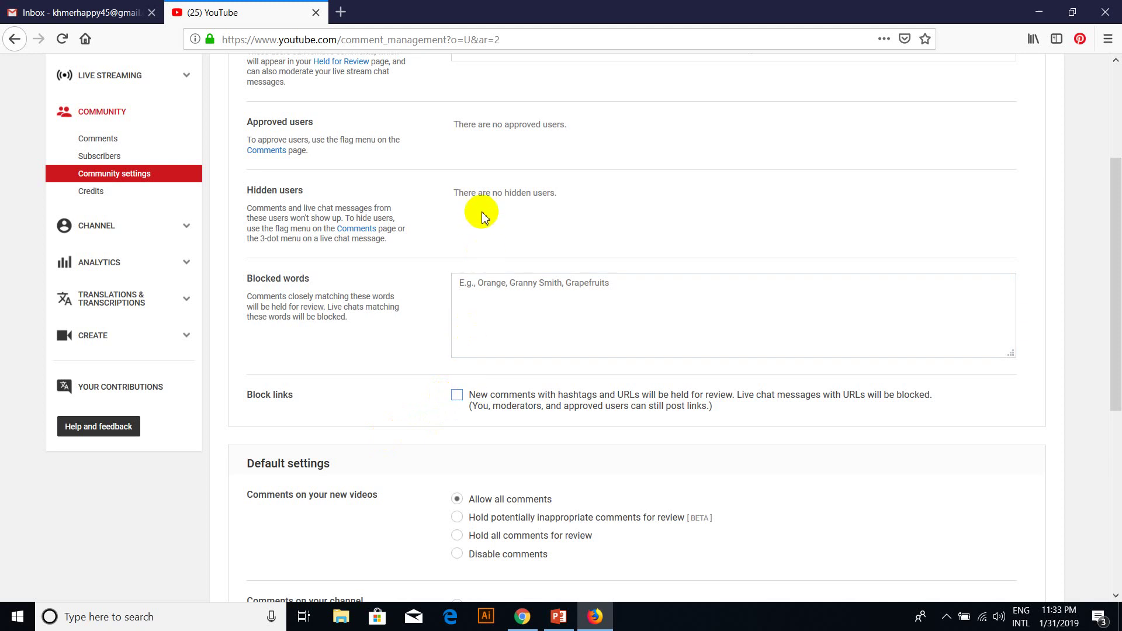
{"action": "mouse_move", "coordinate": [501, 193]}
{"action": "left_mouse_down"}
{"action": "mouse_move", "coordinate": [700, 195]}
{"action": "mouse_move", "coordinate": [444, 202]}
{"action": "mouse_move", "coordinate": [503, 190]}
{"action": "mouse_move", "coordinate": [601, 196]}
{"action": "mouse_move", "coordinate": [459, 188]}
{"action": "mouse_move", "coordinate": [491, 194]}
{"action": "left_mouse_up"}
Enter "sub to sub," followed by a Khmer phrase containing "sub" as blocked words and save the community settings
{"action": "left_click_drag", "start_coordinate": [1111, 270], "coordinate": [1113, 225]}
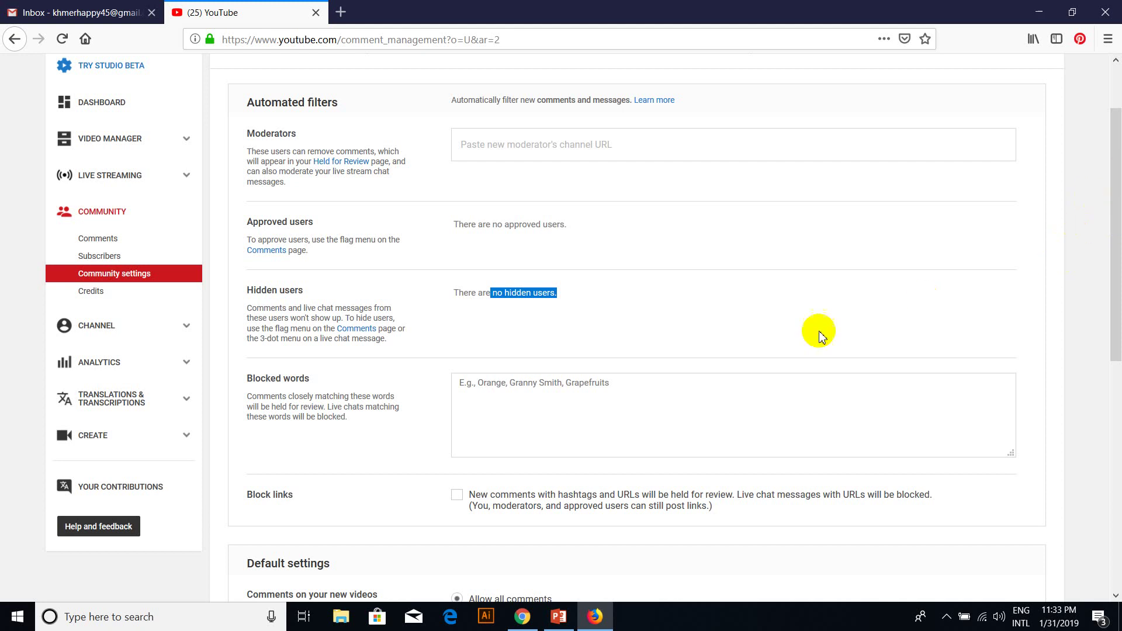
{"action": "left_click", "coordinate": [571, 390]}
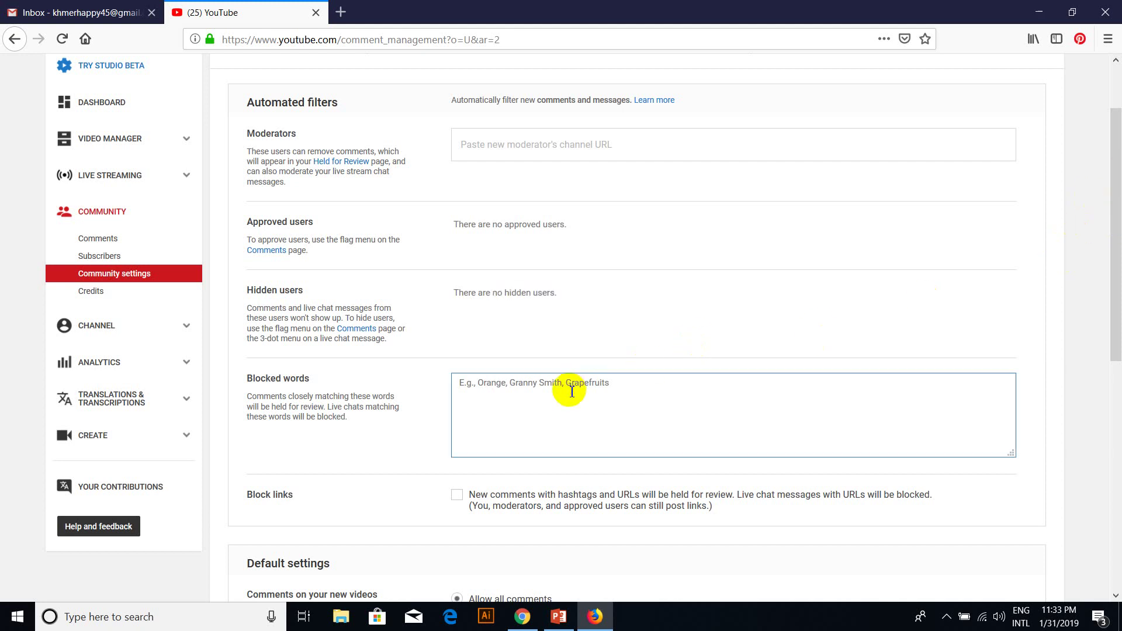
{"action": "type", "text": "sub to sub,"}
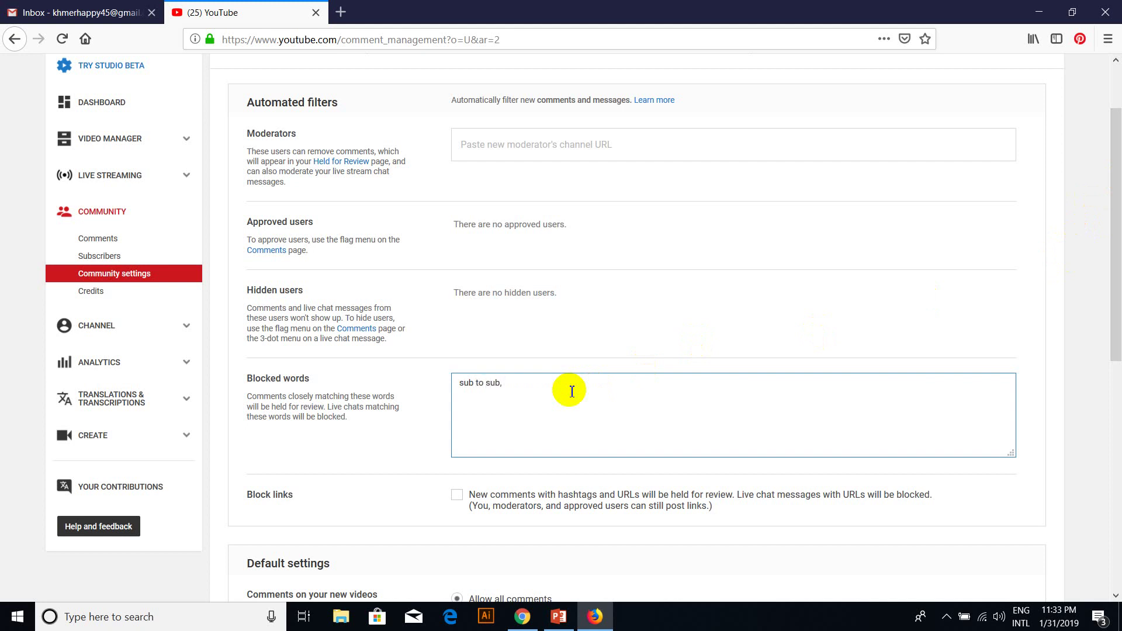
{"action": "key", "text": "alt+shift"}
{"action": "key", "text": "alt+shift"}
{"action": "type", "text": "sub"}
{"action": "key", "text": "alt+shift"}
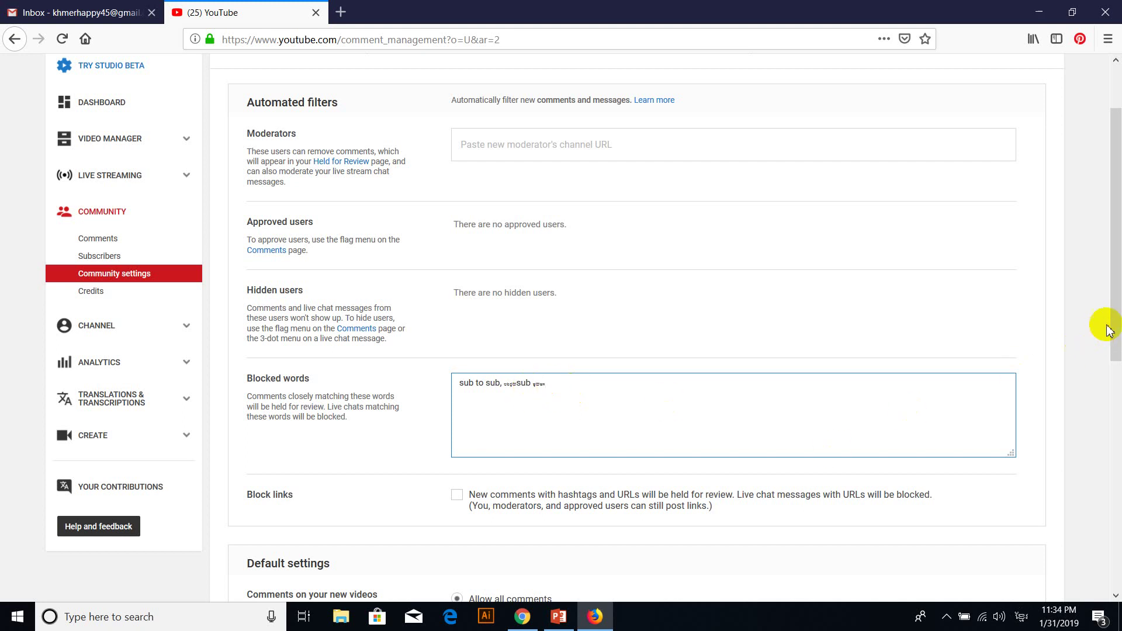
{"action": "left_click_drag", "start_coordinate": [1116, 357], "coordinate": [1117, 330]}
{"action": "left_click_drag", "start_coordinate": [558, 447], "coordinate": [508, 448]}
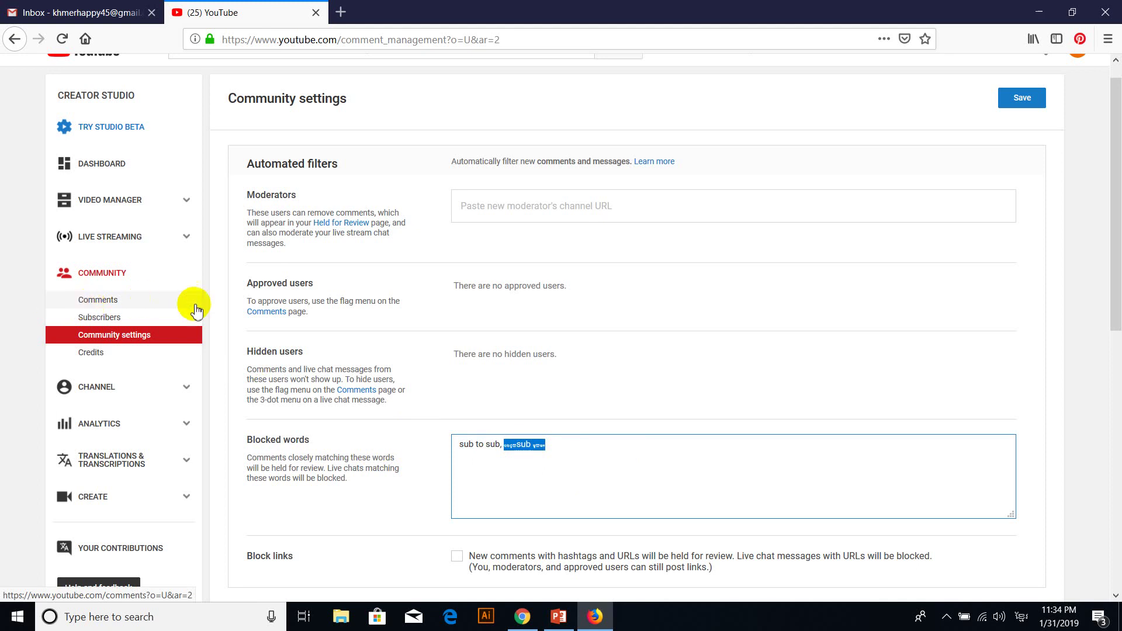
{"action": "left_click", "coordinate": [1006, 104]}
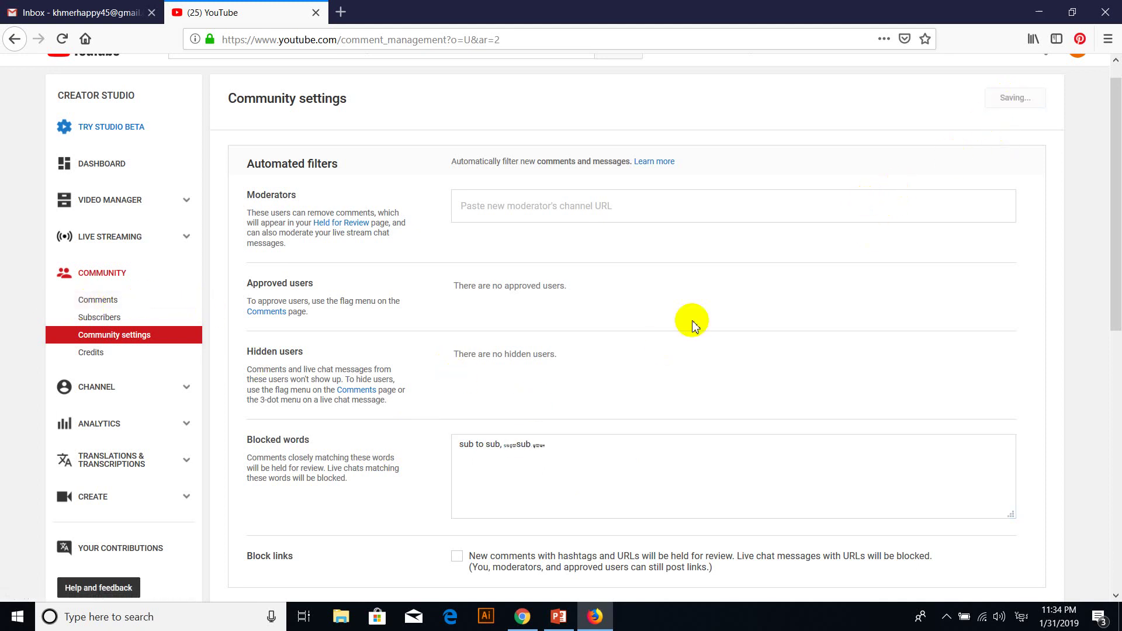
Highlight the entire blocked words entry to review it
{"action": "left_click", "coordinate": [573, 454]}
{"action": "key", "text": "ctrl+shift+Left"}
{"action": "key", "text": "ctrl+shift+Left"}
{"action": "key", "text": "ctrl+shift+Left"}
{"action": "key", "text": "ctrl+shift+Left"}
{"action": "key", "text": "ctrl+shift+Left"}
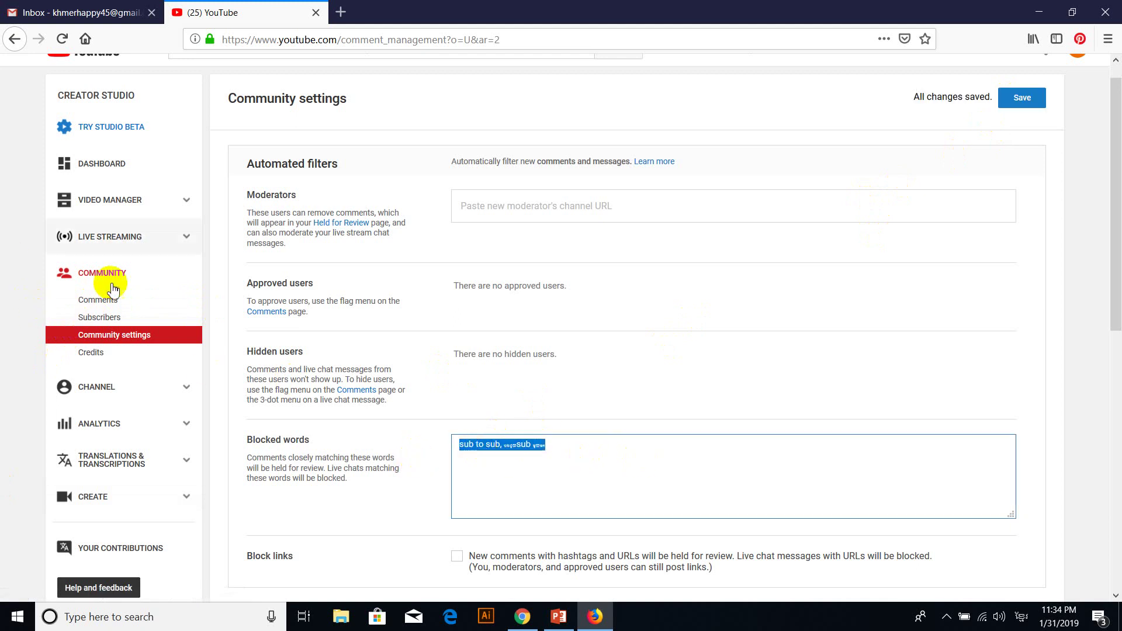
Open the channel's Comments page and look through its Likely spam, Published comments and Held for review lists
{"action": "left_click", "coordinate": [102, 303]}
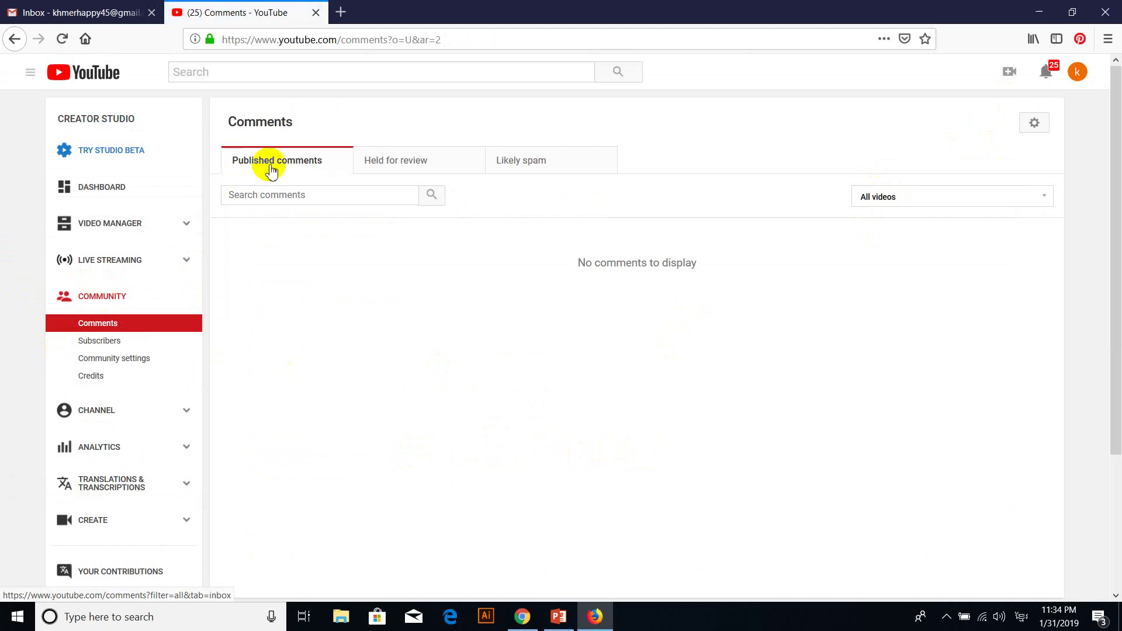
{"action": "left_click", "coordinate": [517, 171]}
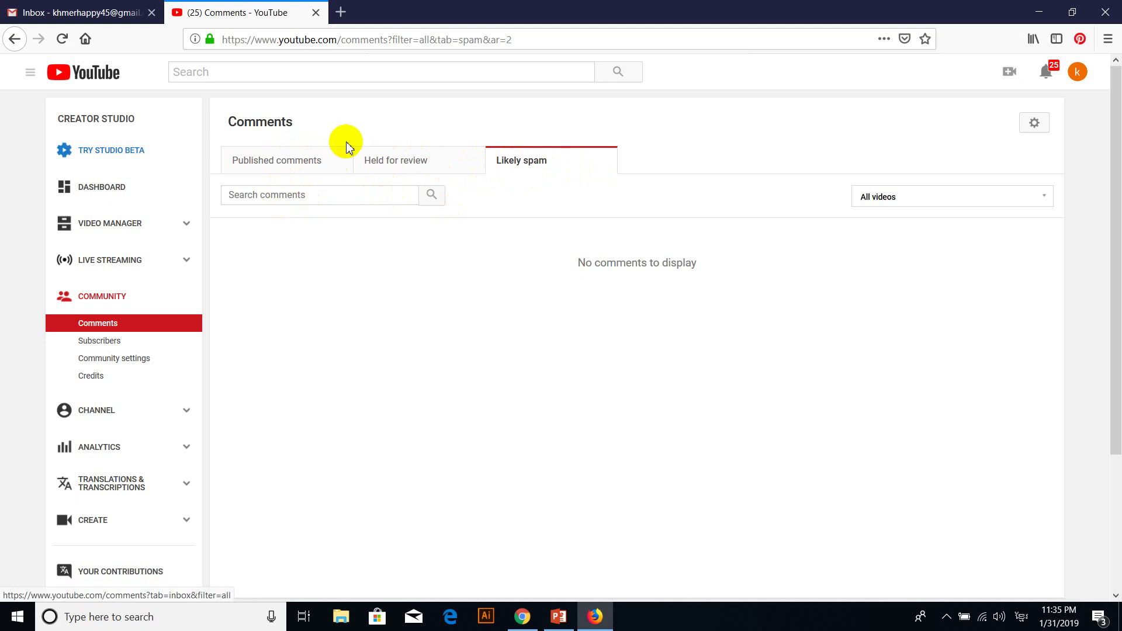
{"action": "left_click", "coordinate": [251, 174]}
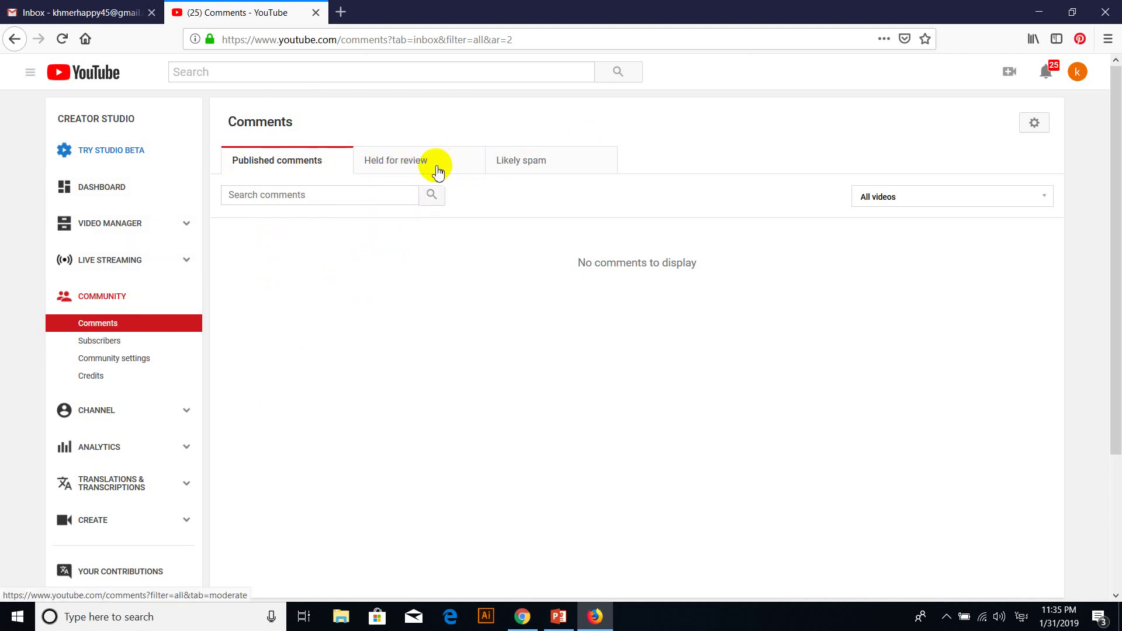
{"action": "left_click", "coordinate": [395, 167]}
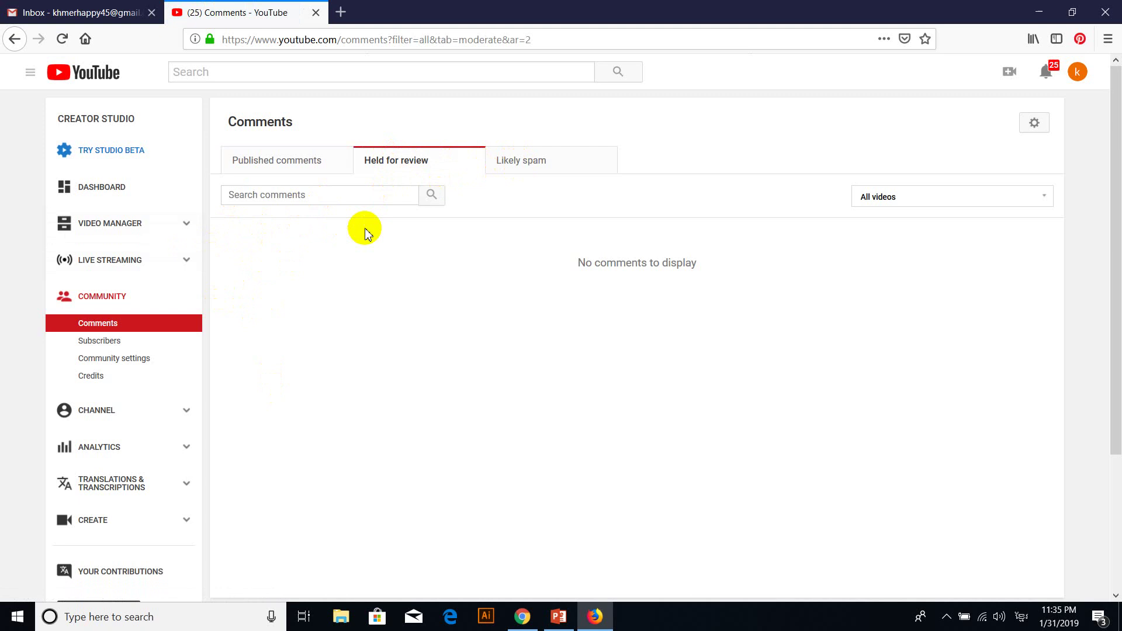
{"action": "left_click", "coordinate": [299, 169]}
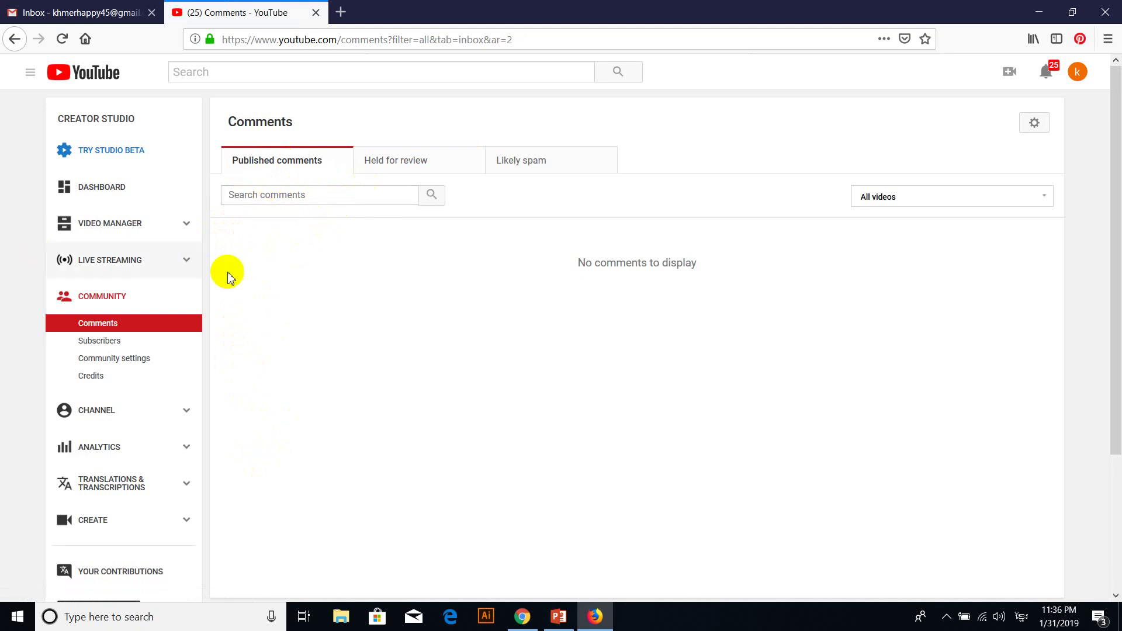
{"action": "left_click", "coordinate": [402, 166]}
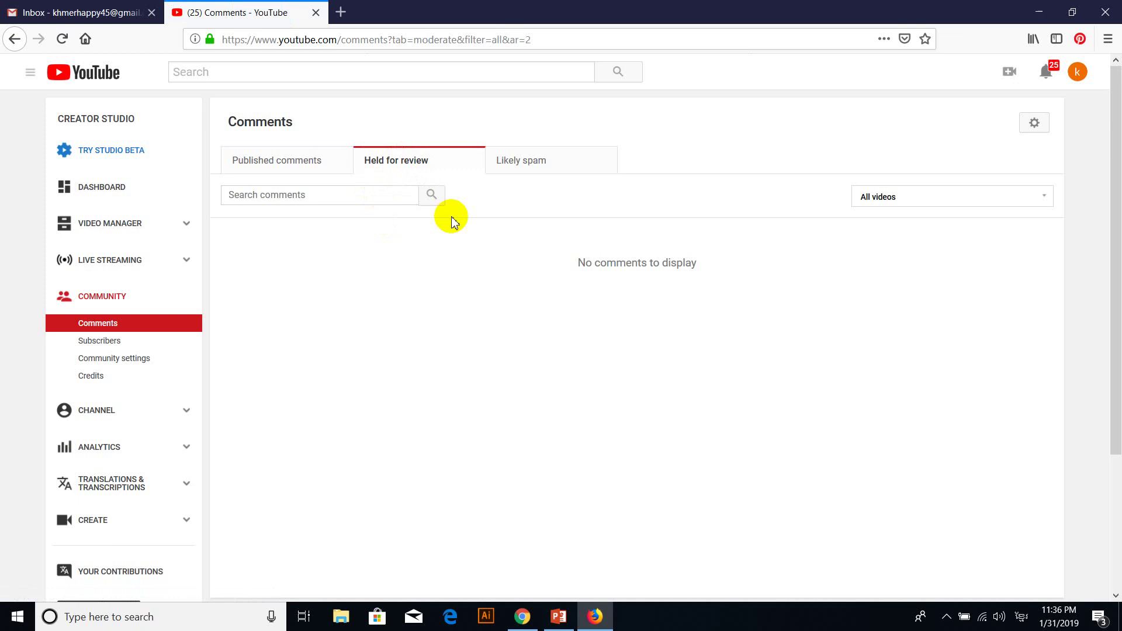
View the Video Manager's video list and the Analytics overview
{"action": "left_click", "coordinate": [138, 228]}
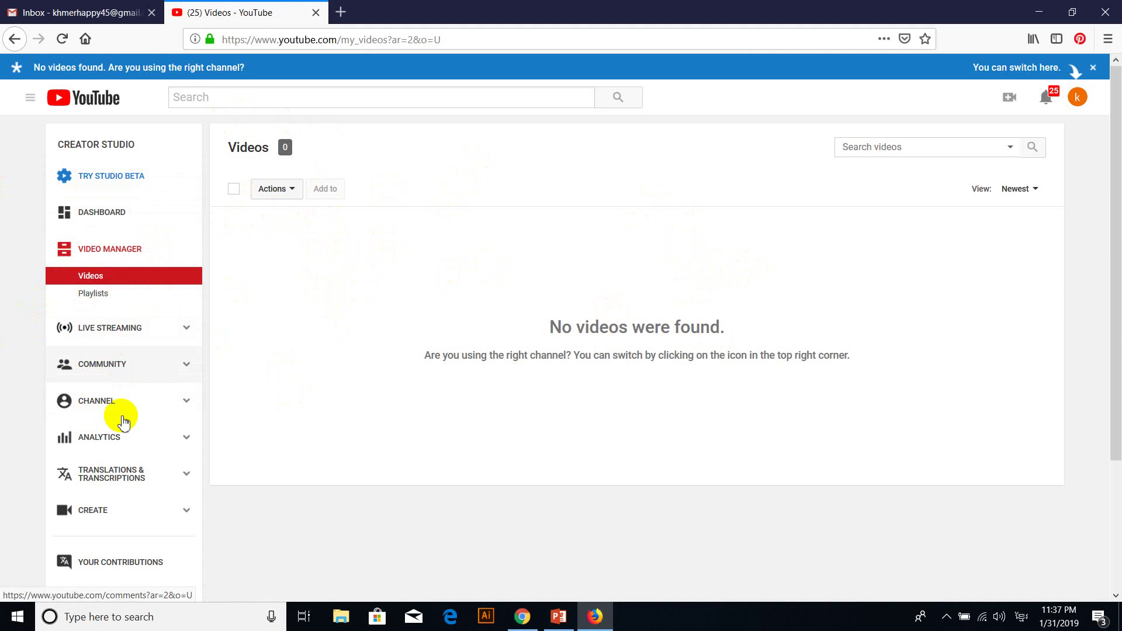
{"action": "left_click", "coordinate": [76, 455]}
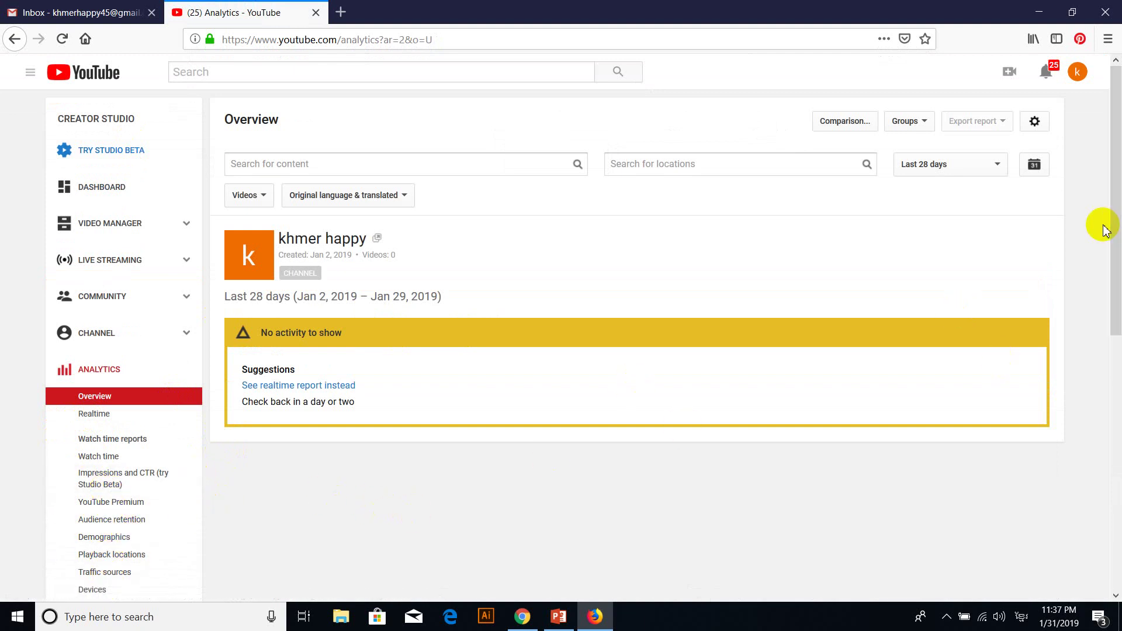
Open the Subscribers report in Analytics and look through the available watch time and interaction reports
{"action": "left_click_drag", "start_coordinate": [1112, 250], "coordinate": [1110, 345]}
{"action": "left_click", "coordinate": [93, 478]}
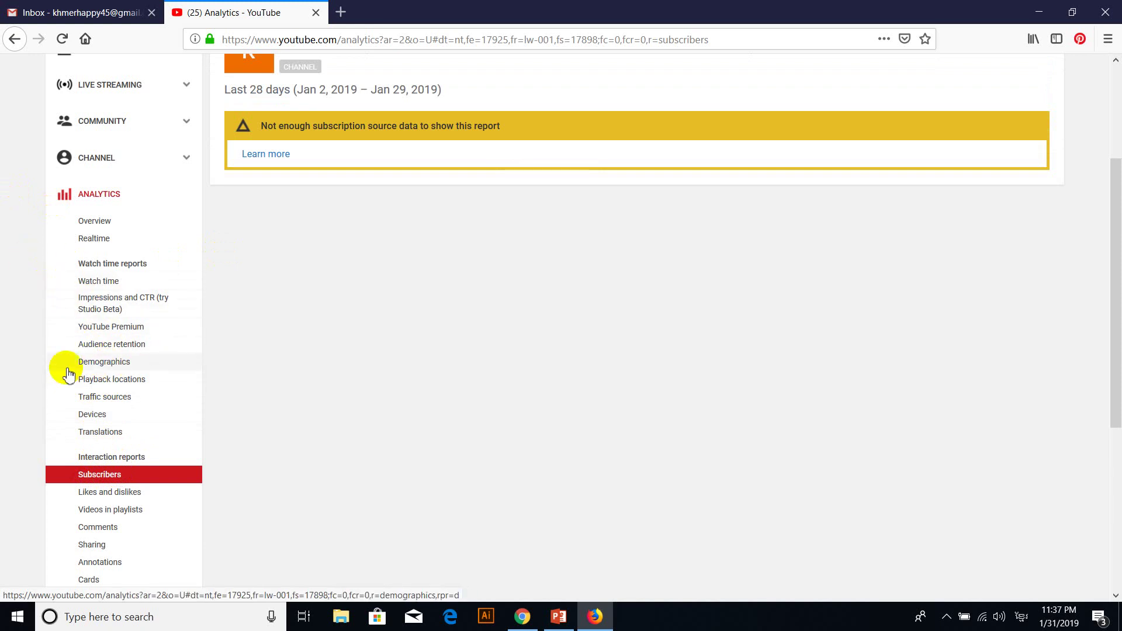
{"action": "left_click", "coordinate": [164, 486]}
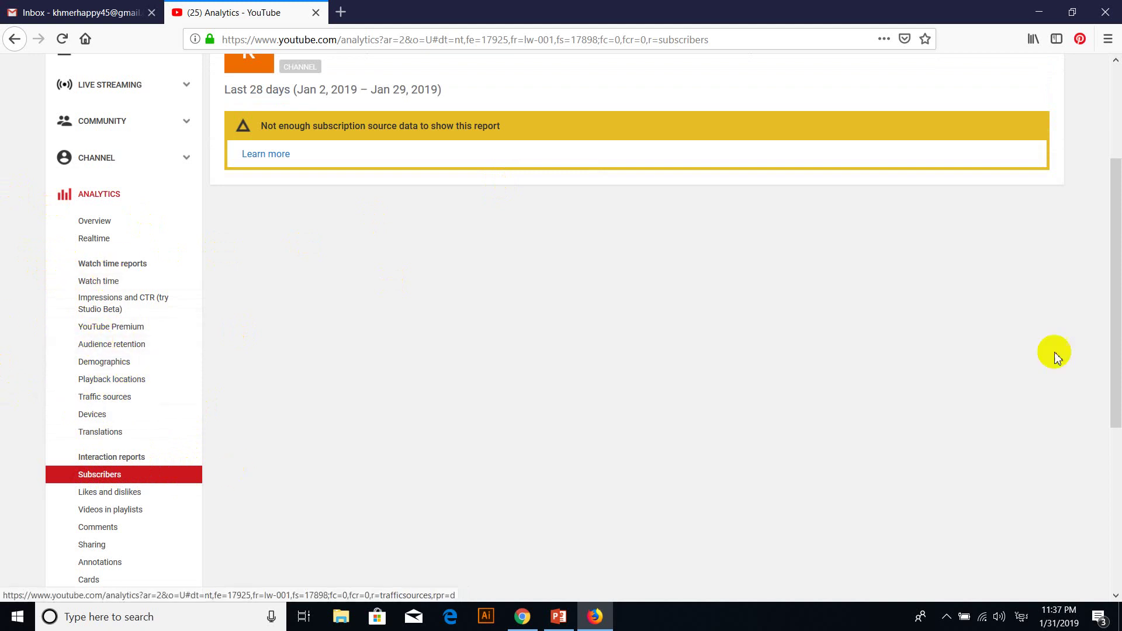
{"action": "scroll", "coordinate": [1118, 285], "scroll_direction": "up", "scroll_amount": 5}
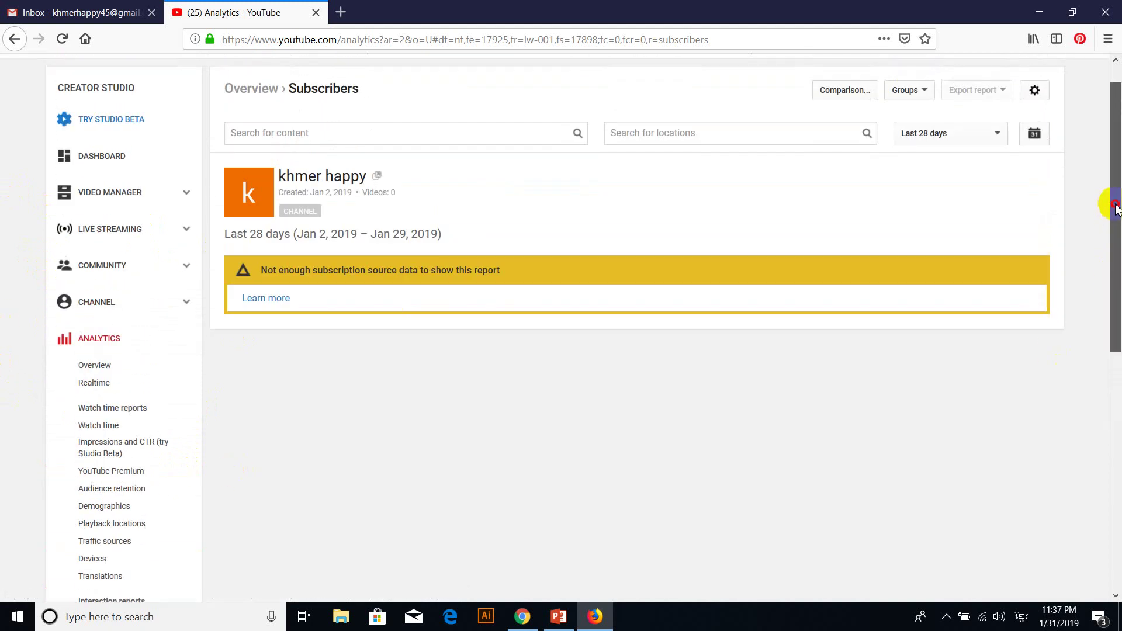
{"action": "scroll", "coordinate": [1116, 211], "scroll_direction": "down", "scroll_amount": 3}
{"action": "scroll", "coordinate": [1113, 233], "scroll_direction": "up", "scroll_amount": 1}
{"action": "scroll", "coordinate": [1111, 257], "scroll_direction": "down", "scroll_amount": 2}
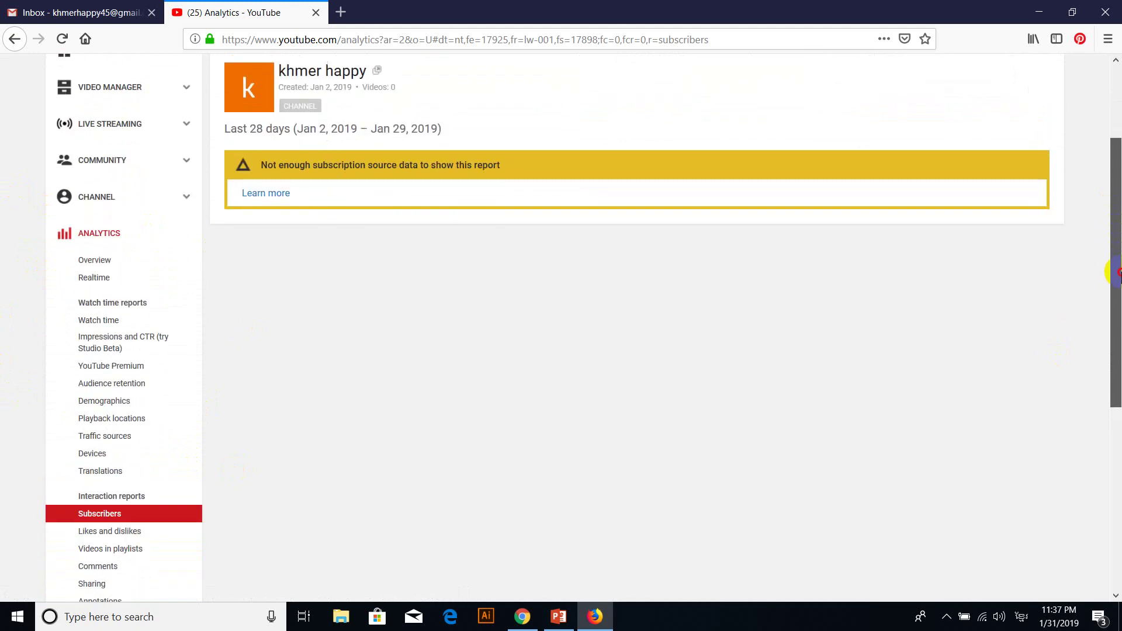